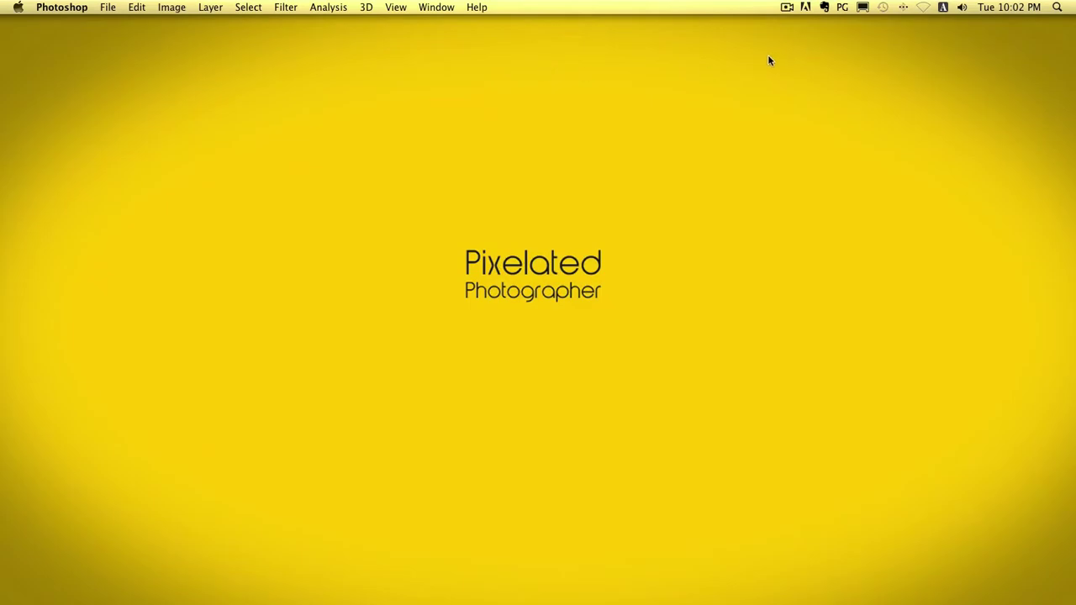
Step: Show the Exposé overview of the open Lightroom and Photoshop windows
key(F9)
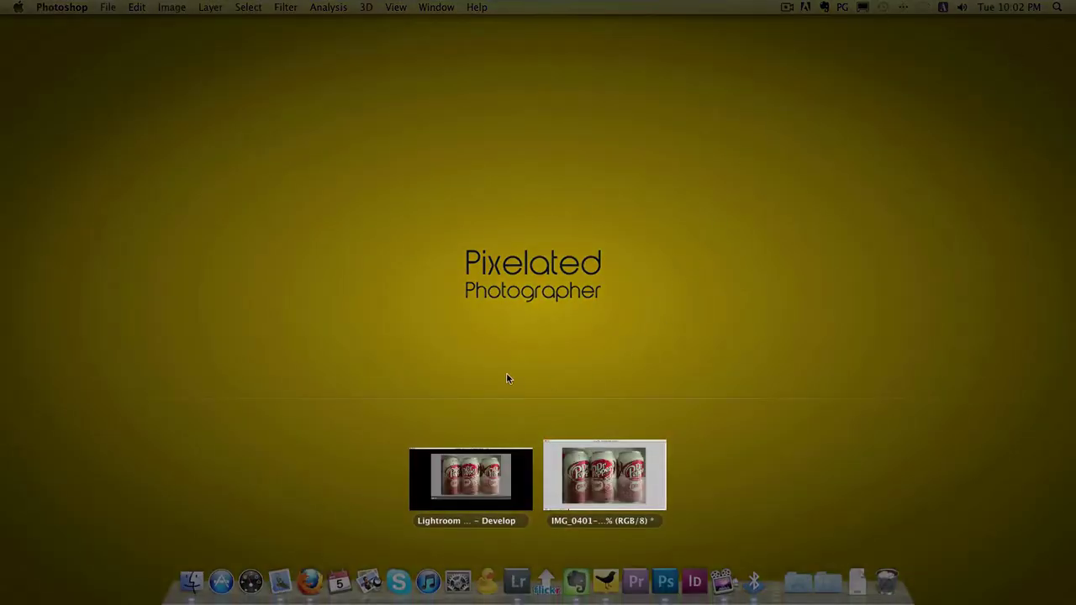
Step: In Lightroom, apply the Color Creative - Bleach Bypass preset, undoing and reapplying it to compare
click(498, 475)
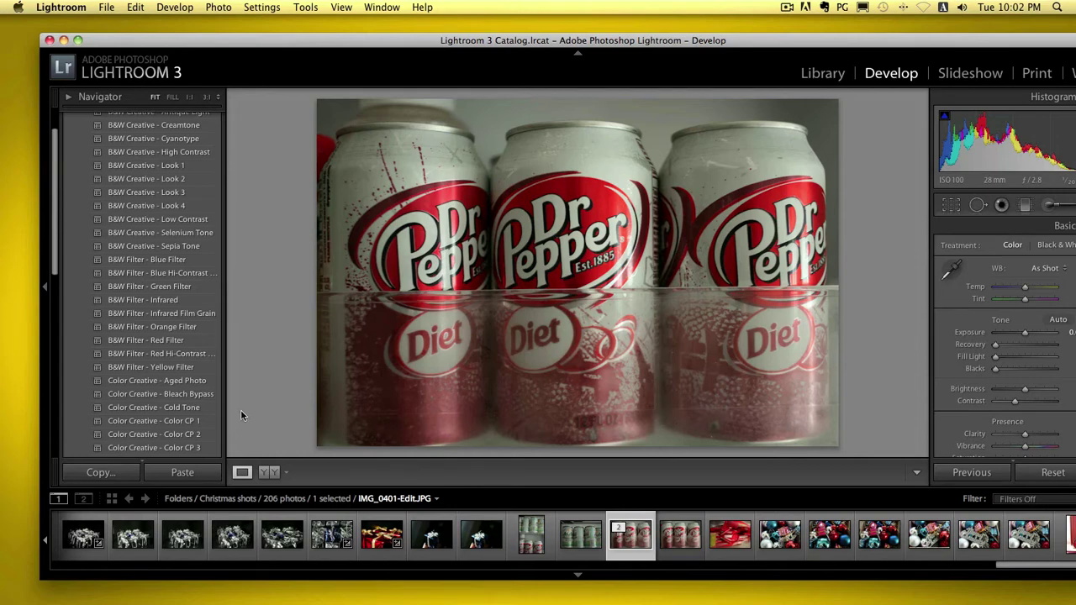
scroll(140, 391, down, 3)
scroll(139, 395, up, 1)
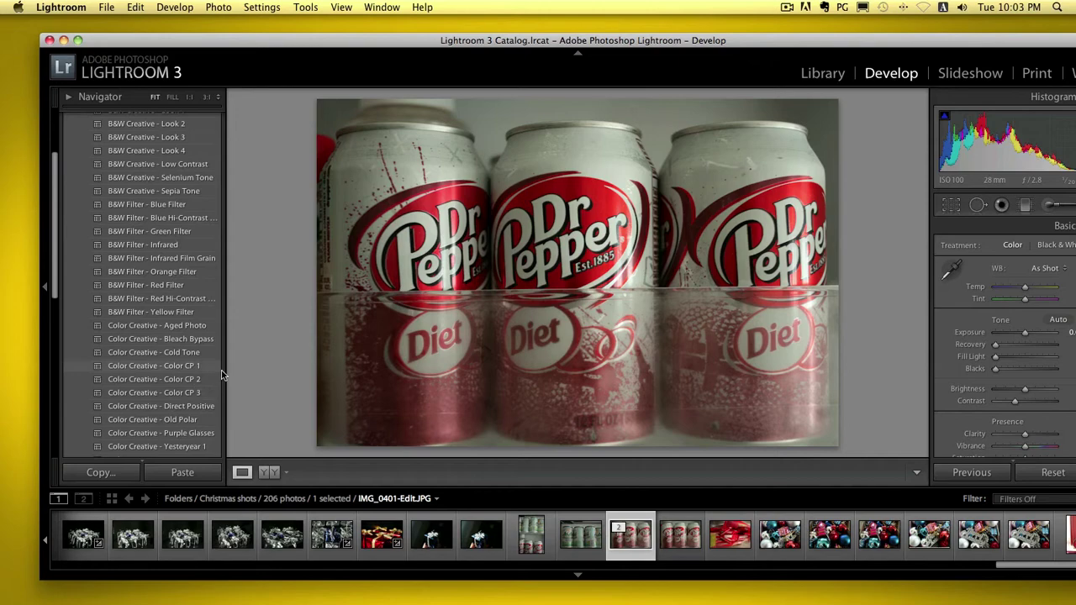
click(172, 340)
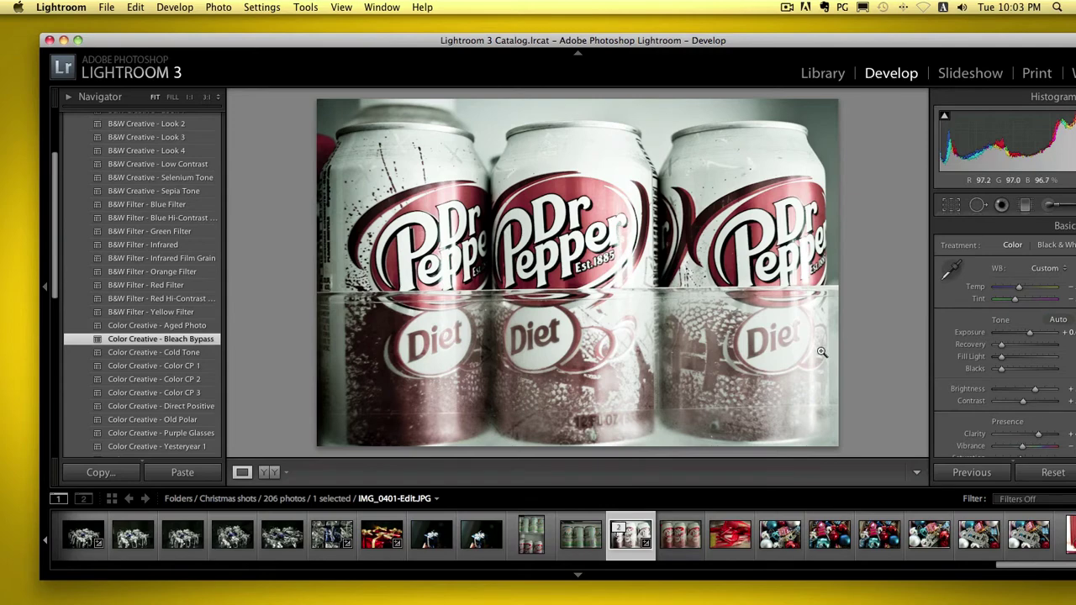
key(super+z)
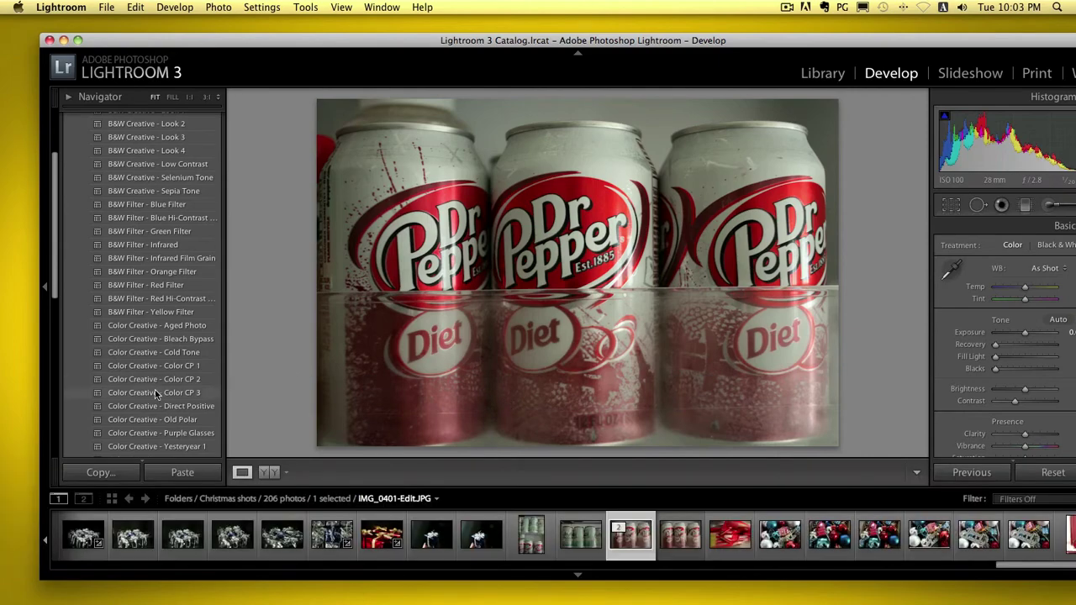
click(158, 339)
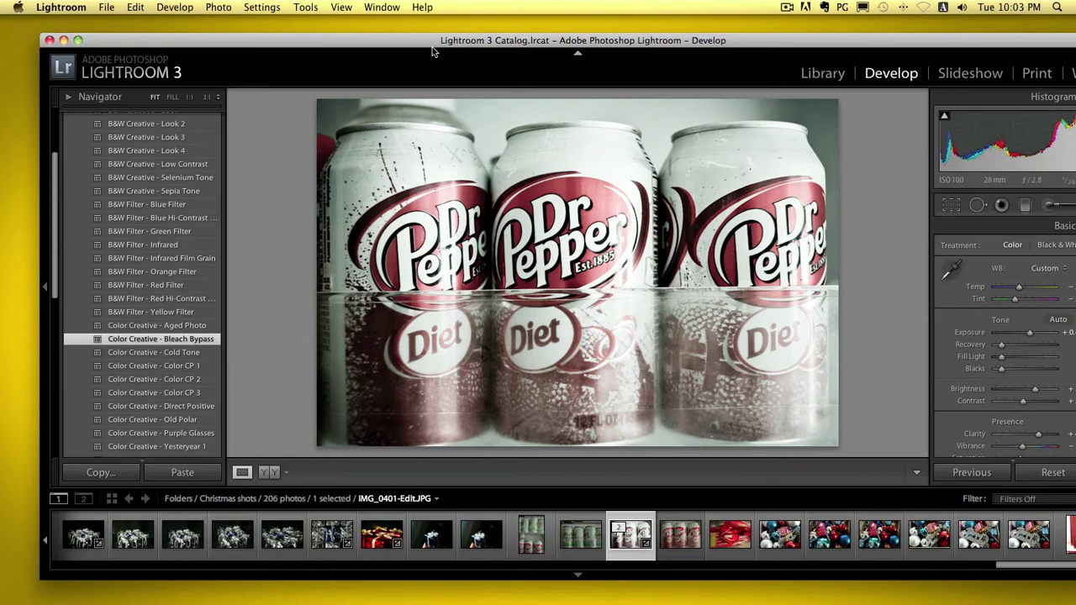
Step: Minimize Lightroom and bring the Photoshop IMG_0401-Edit.JPG window forward through Exposé
click(63, 41)
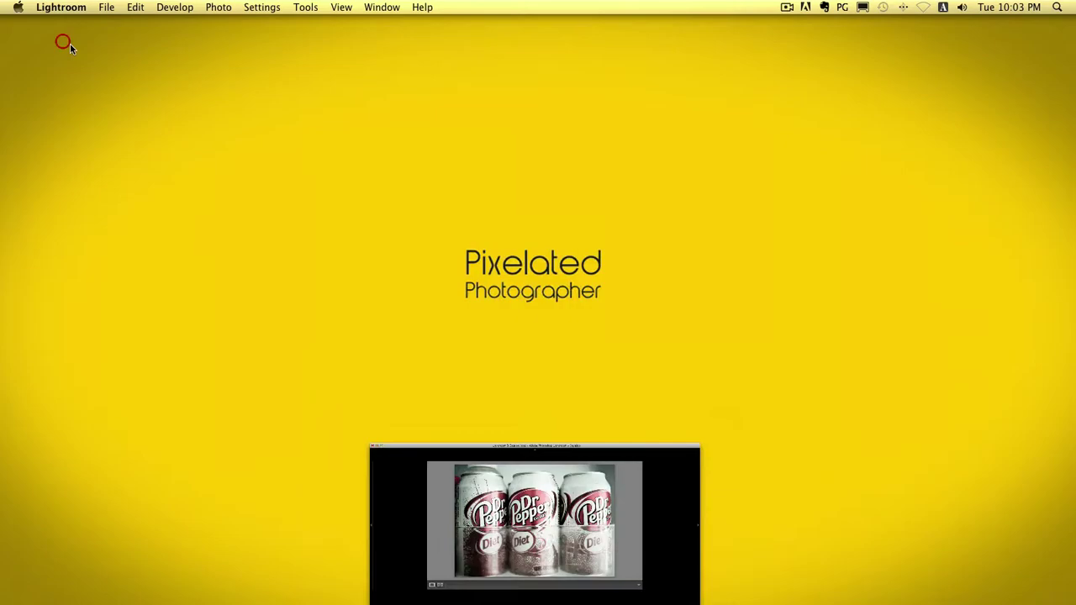
key(F9)
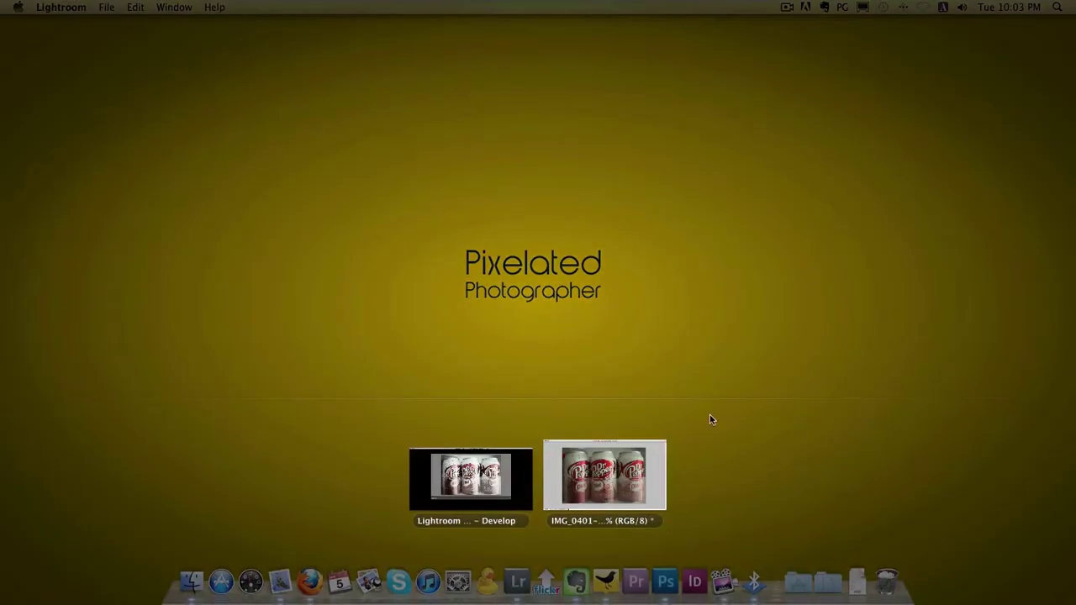
click(624, 482)
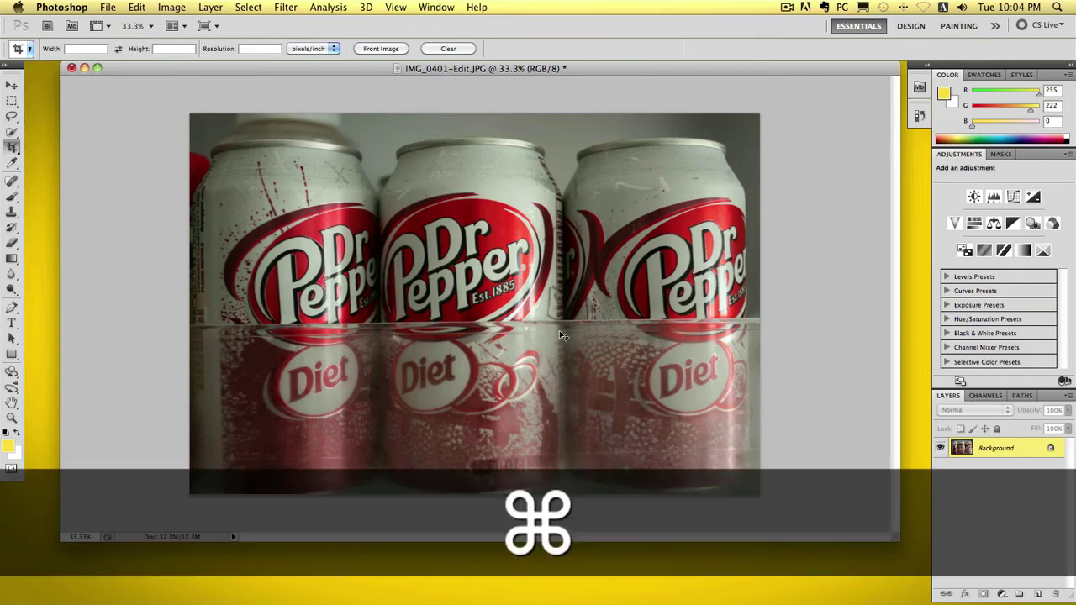
Step: Duplicate the Background into Layer 1 and set its blend mode to Overlay
key(super+j)
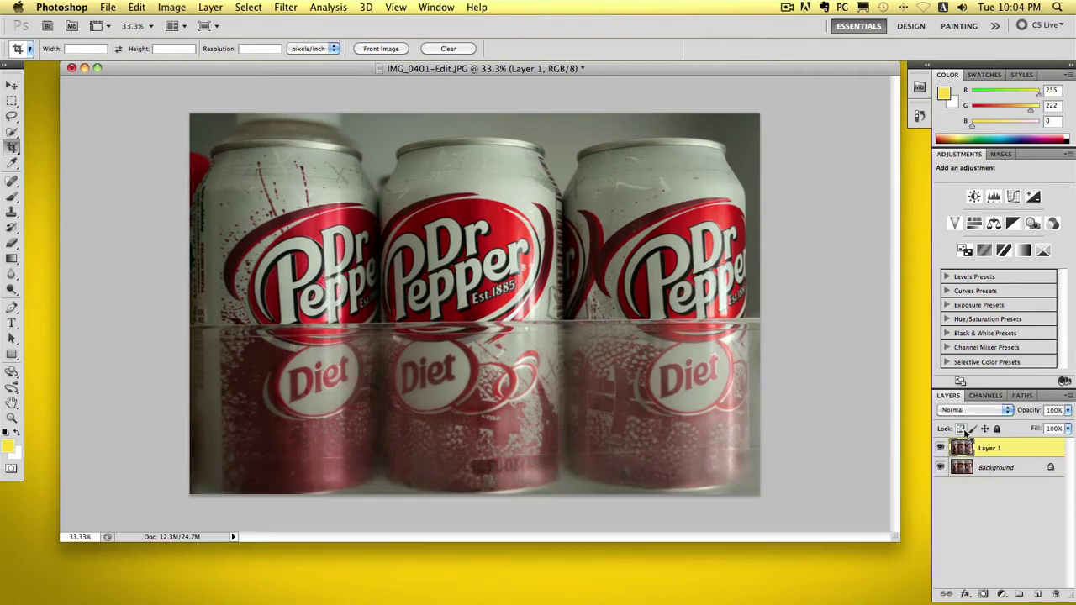
click(965, 411)
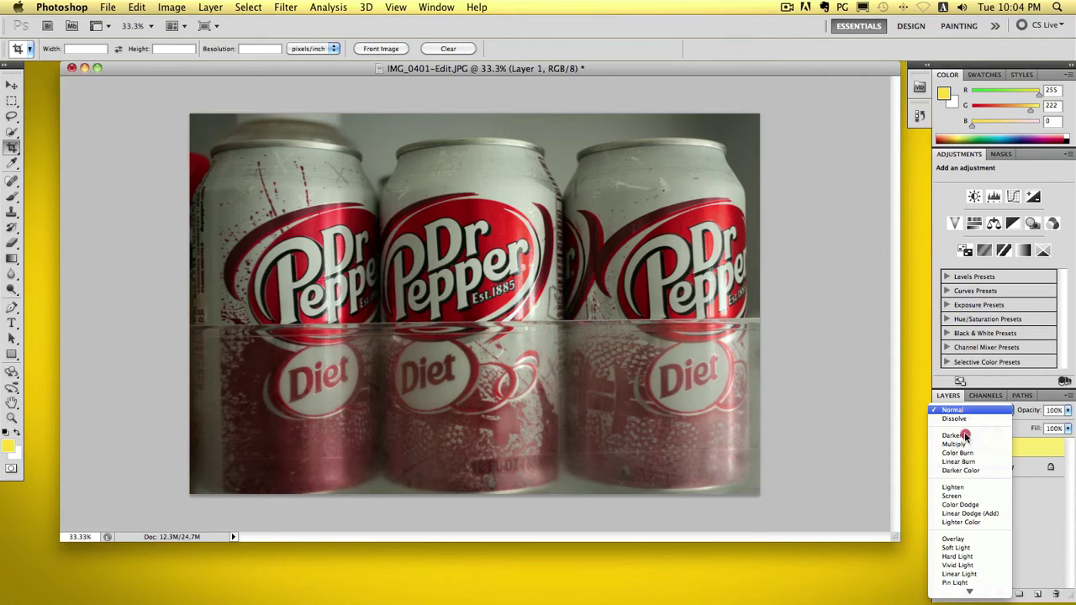
click(964, 538)
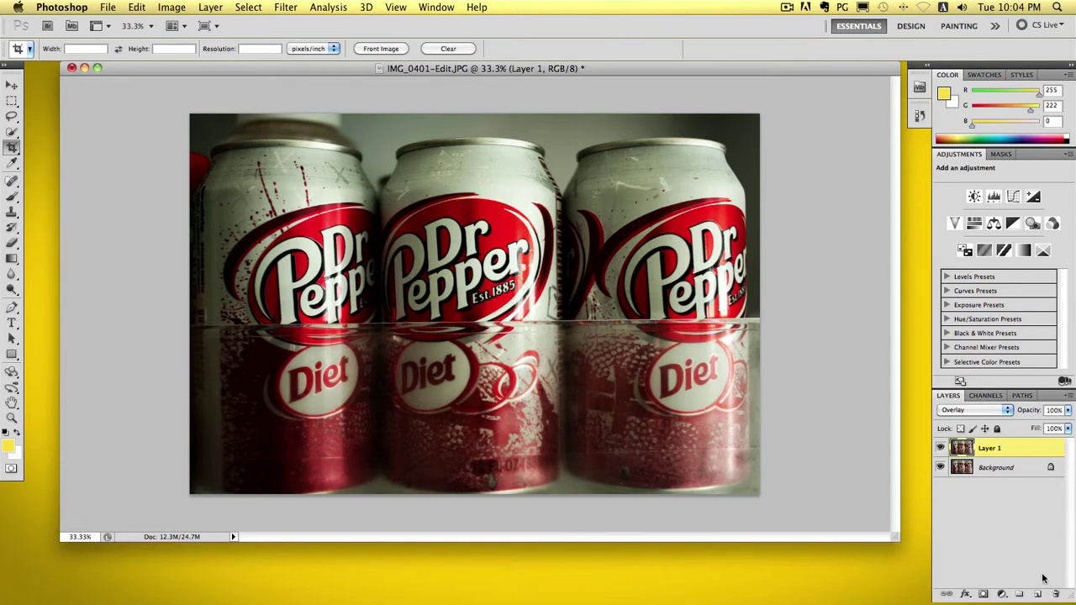
Step: Add a Hue/Saturation adjustment layer with Saturation lowered to -52
click(1000, 595)
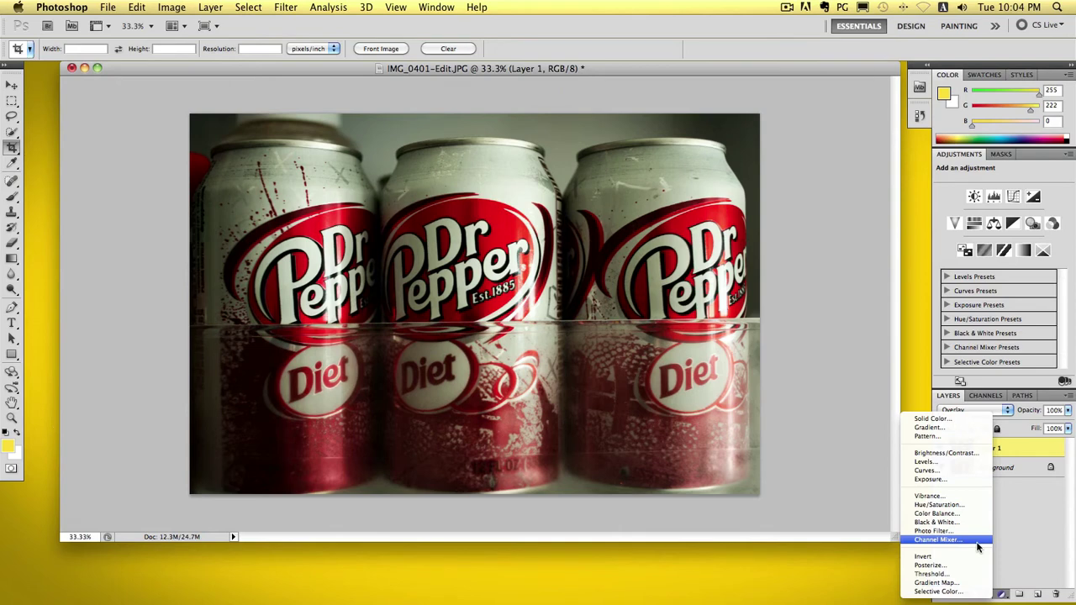
click(938, 505)
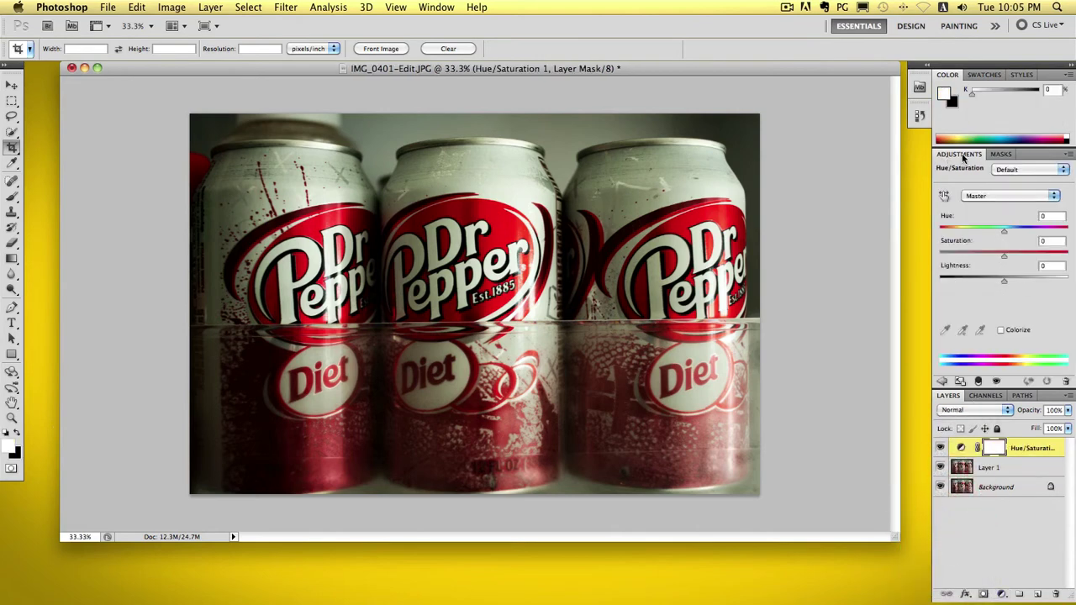
drag(962, 155, 670, 132)
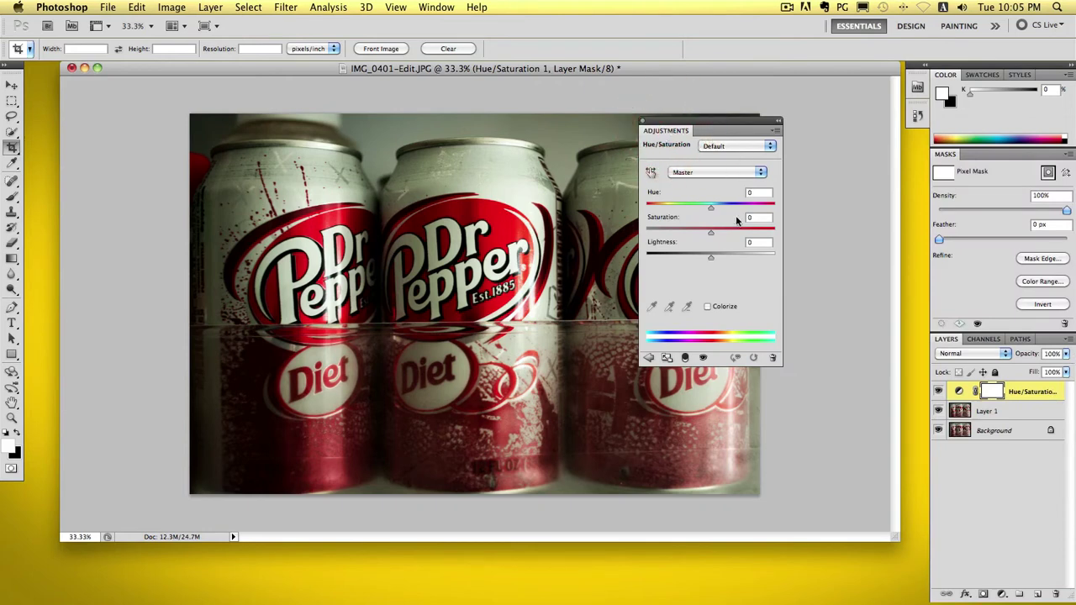
drag(711, 237, 682, 238)
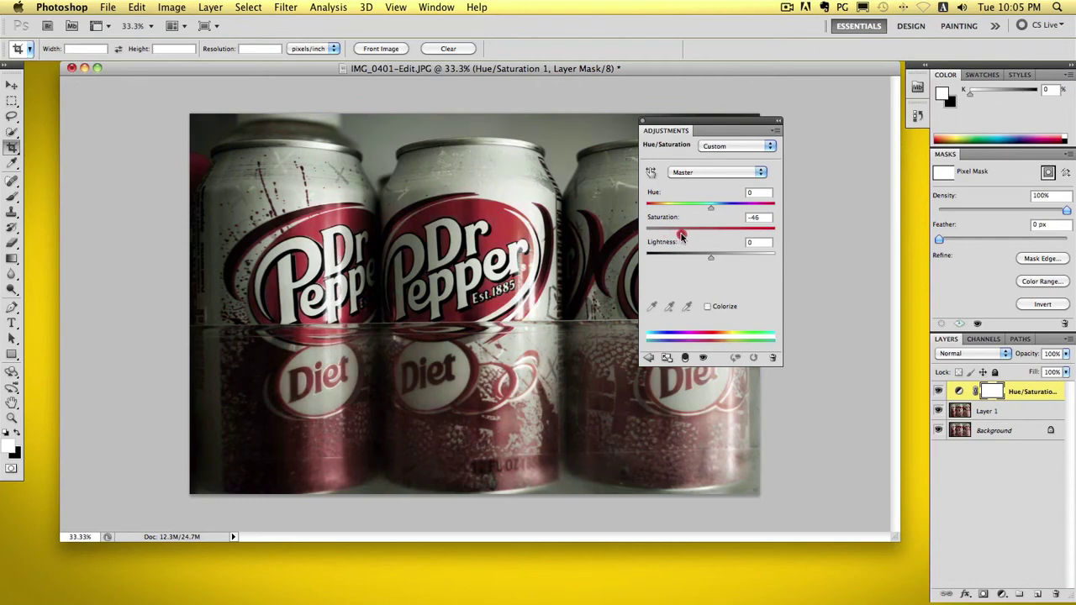
drag(682, 238, 681, 238)
drag(681, 235, 672, 236)
drag(673, 232, 677, 238)
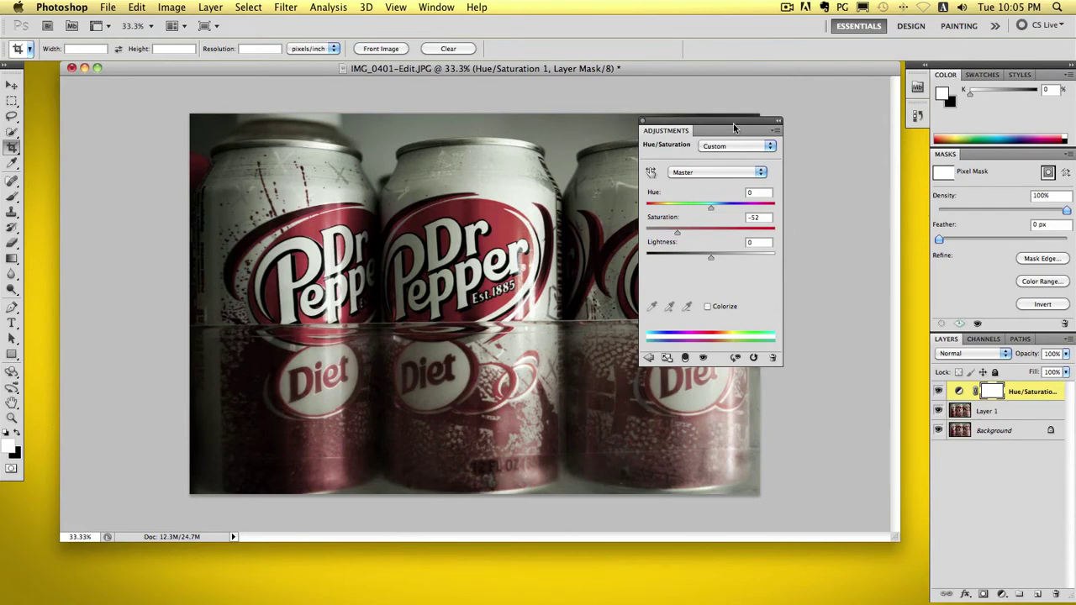
drag(728, 121, 871, 96)
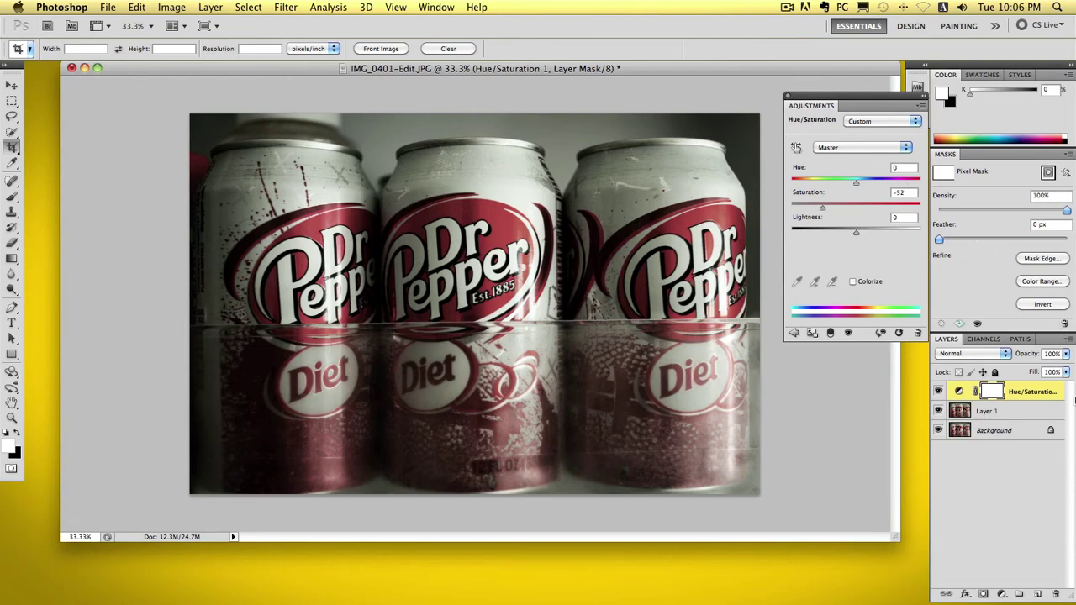
Step: Add a Levels adjustment layer with black input 6 and midtones at 1.58
click(1001, 595)
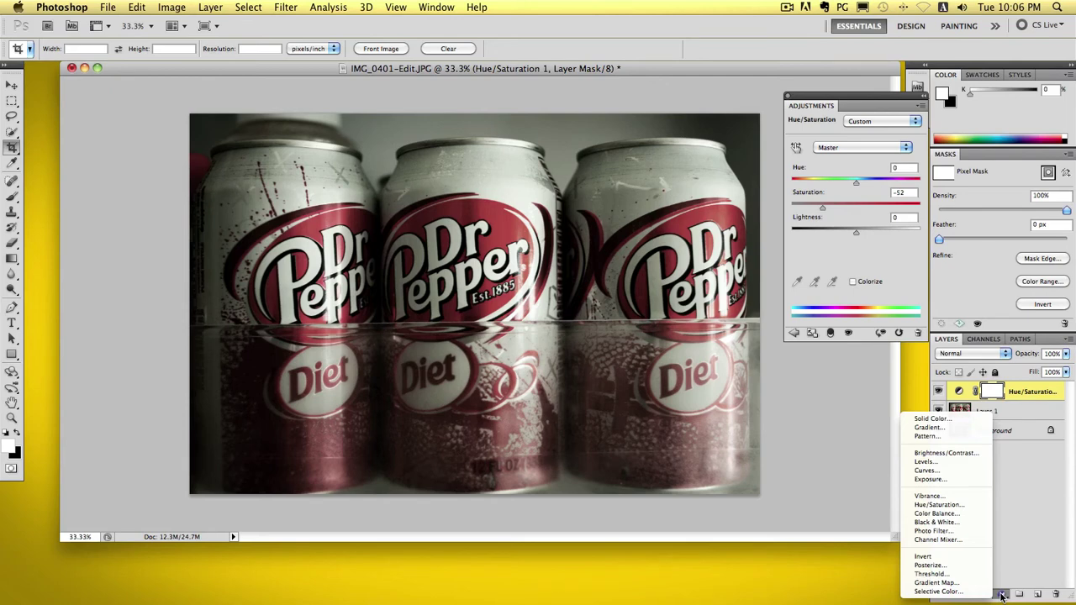
click(931, 475)
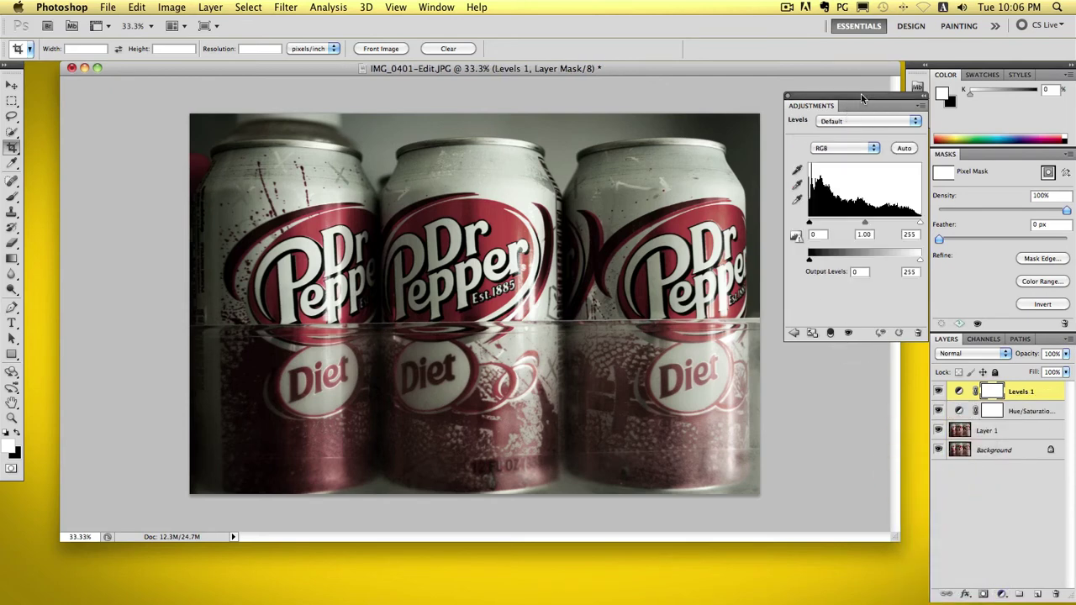
drag(860, 98, 657, 181)
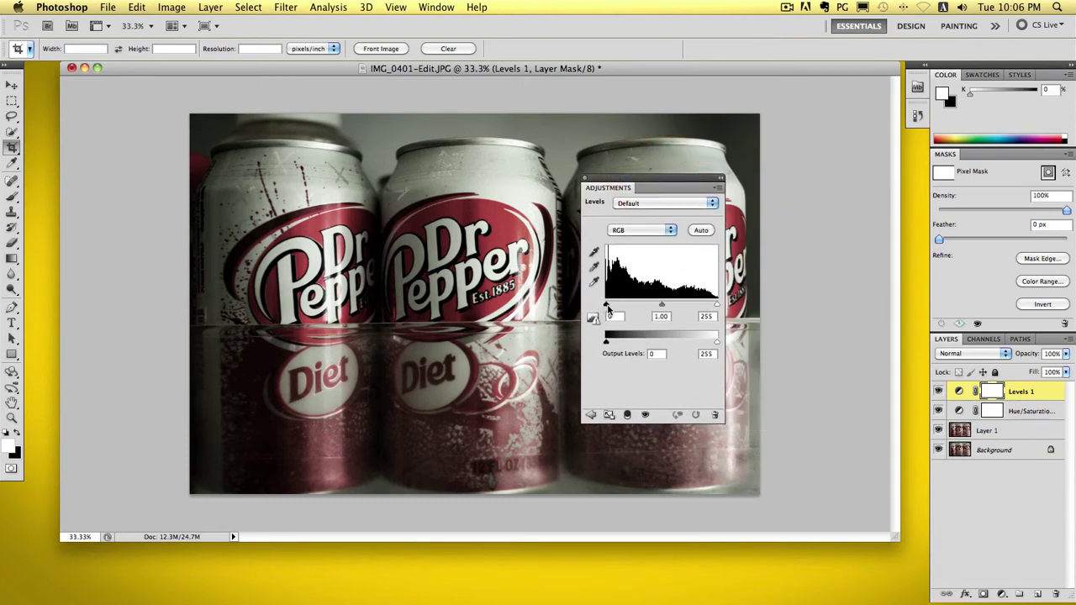
drag(607, 308, 611, 308)
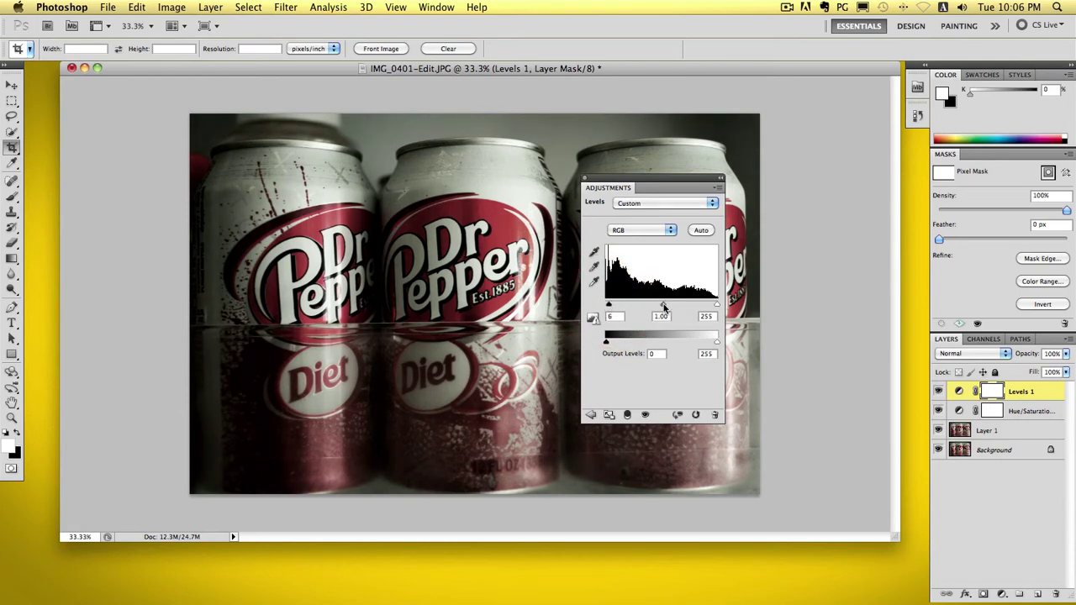
drag(664, 307, 646, 308)
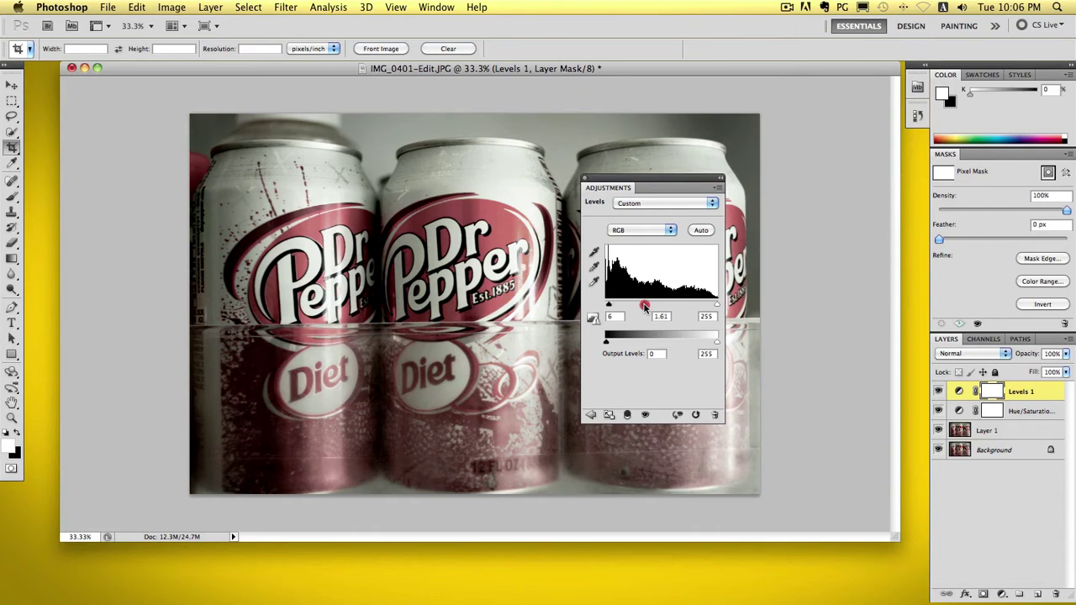
drag(645, 306, 645, 307)
key(super+Tab)
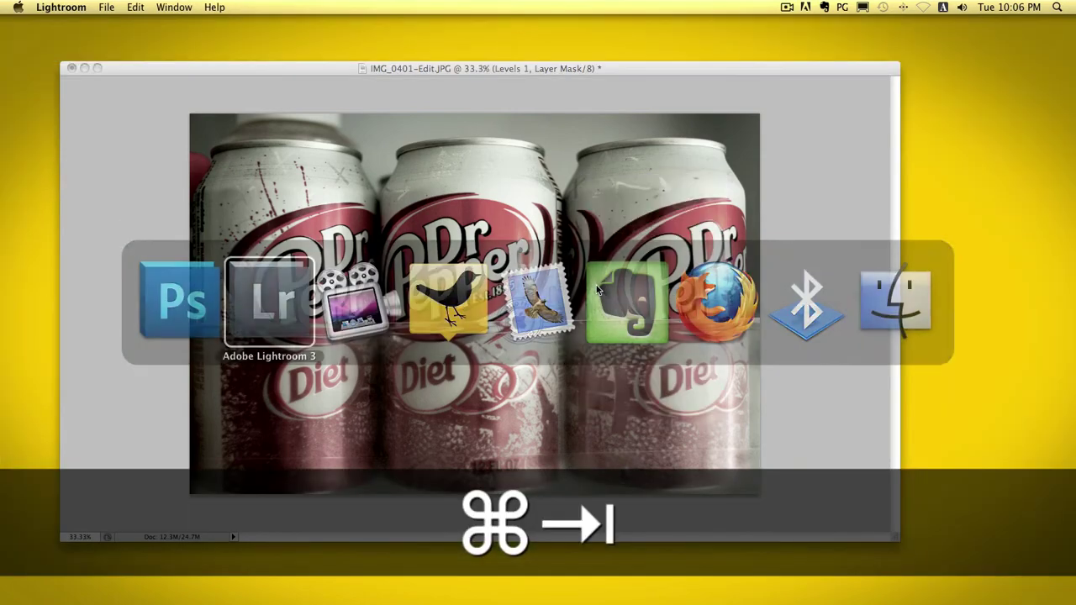
key(F10)
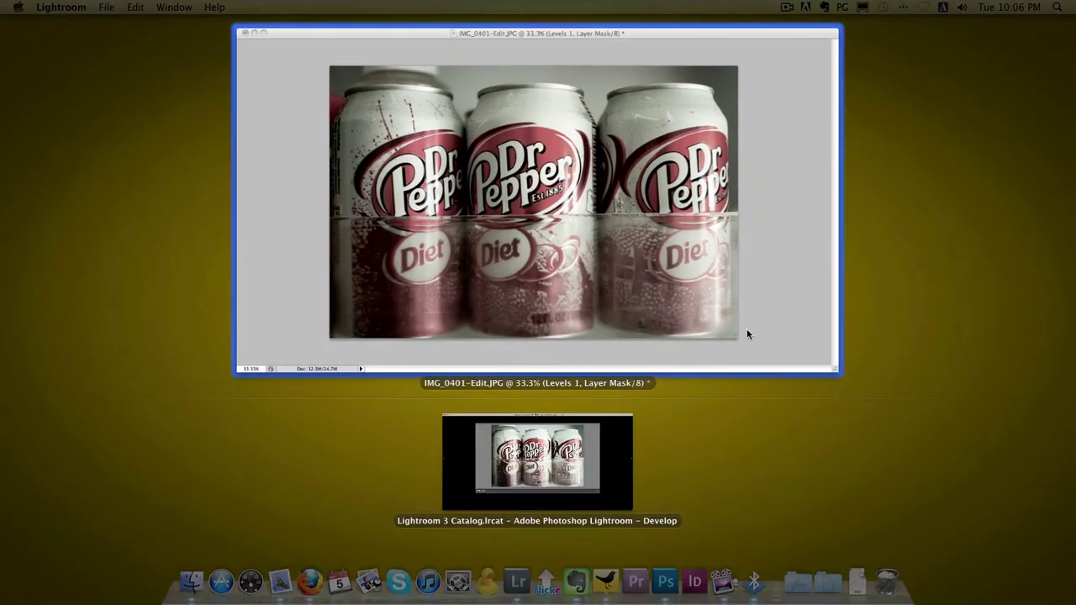
click(599, 463)
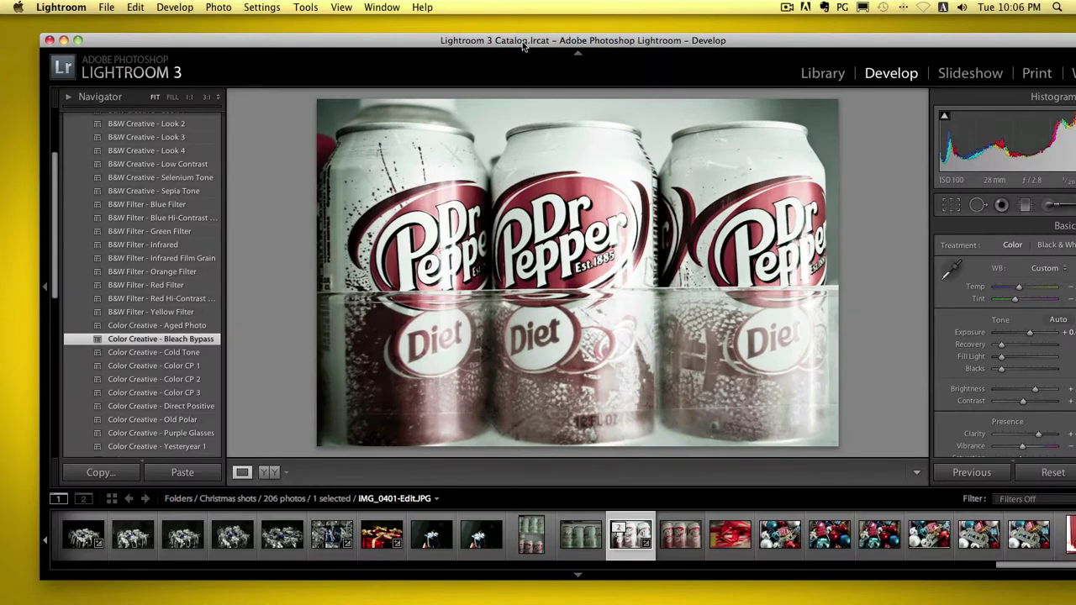
drag(523, 40, 461, 85)
key(super+Tab)
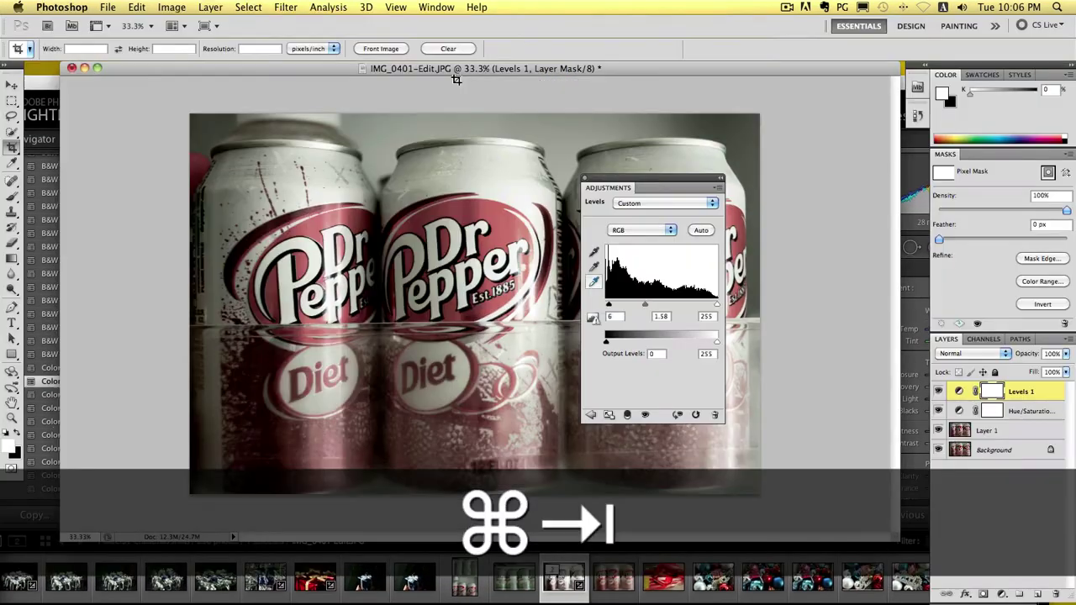
key(super+Tab)
key(super+Tab)
key(super+Tab)
key(super+Tab)
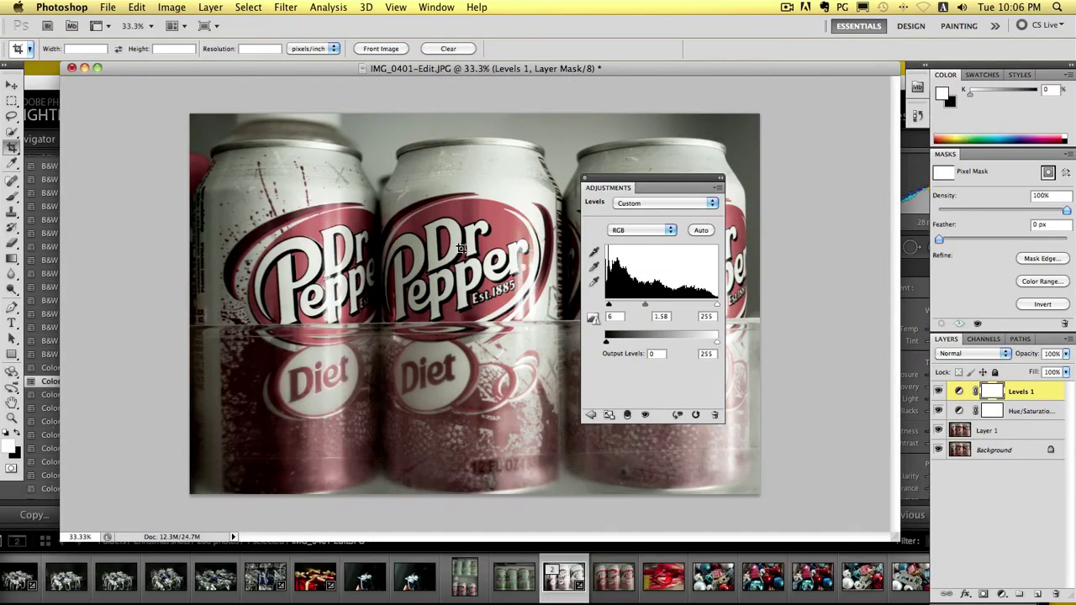
key(super+Tab)
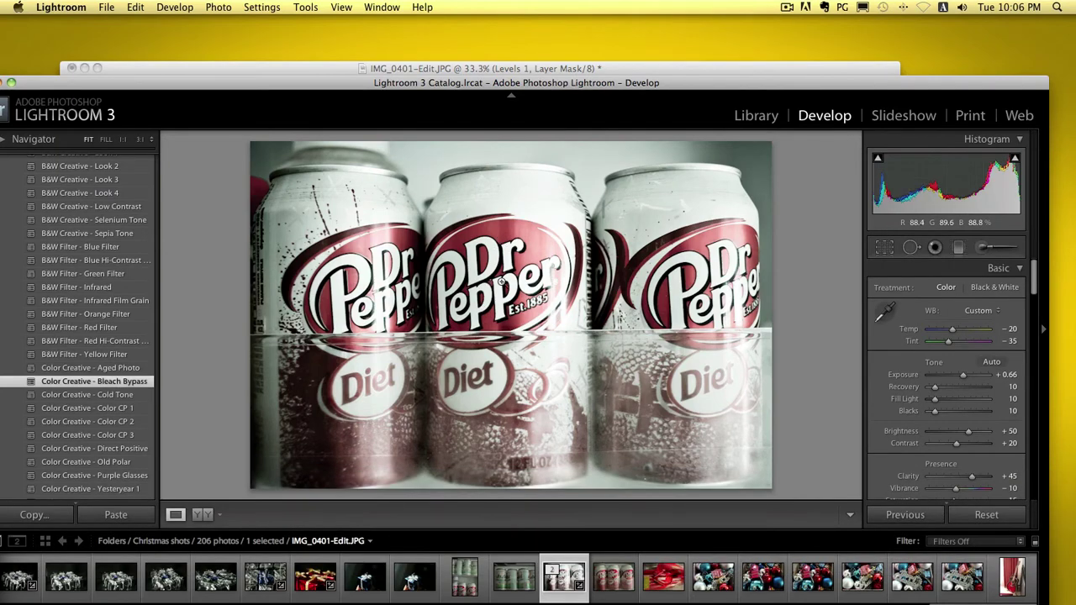
key(super+Tab)
key(super+Tab)
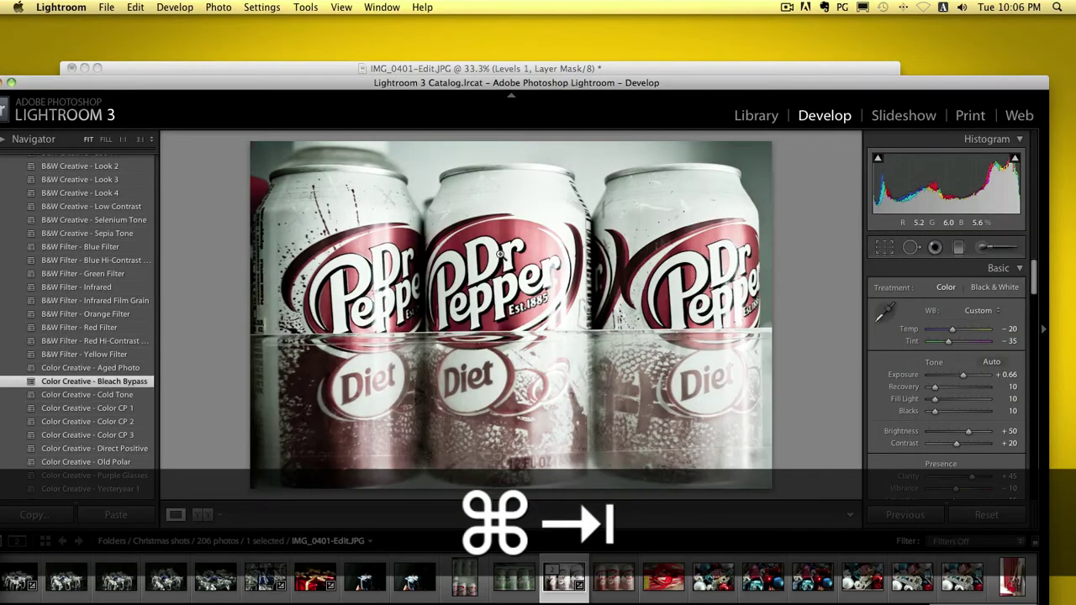
key(super+Tab)
key(super+Tab)
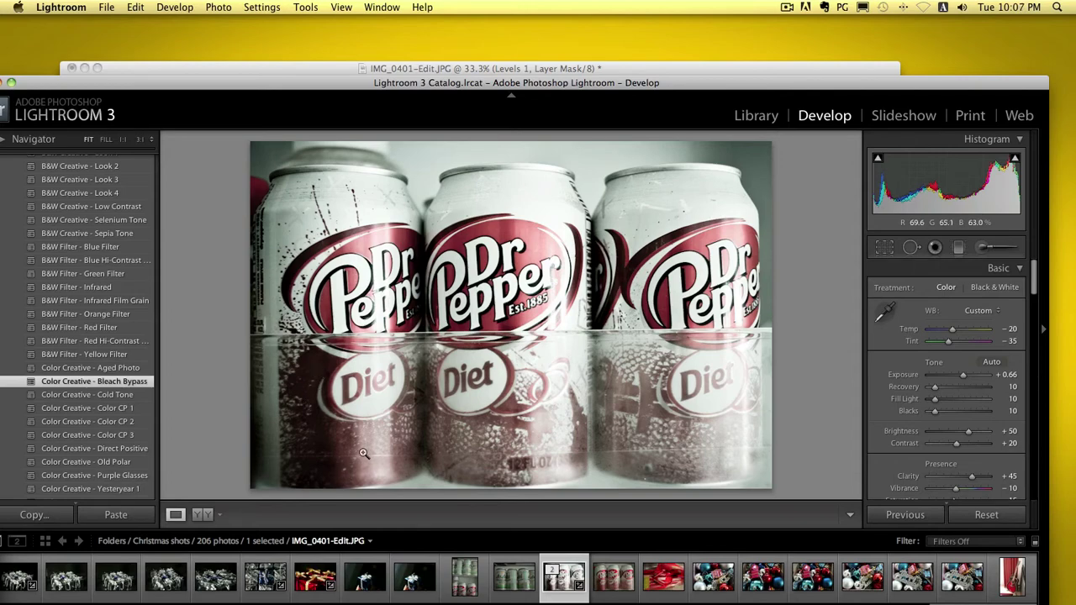
key(super+Tab)
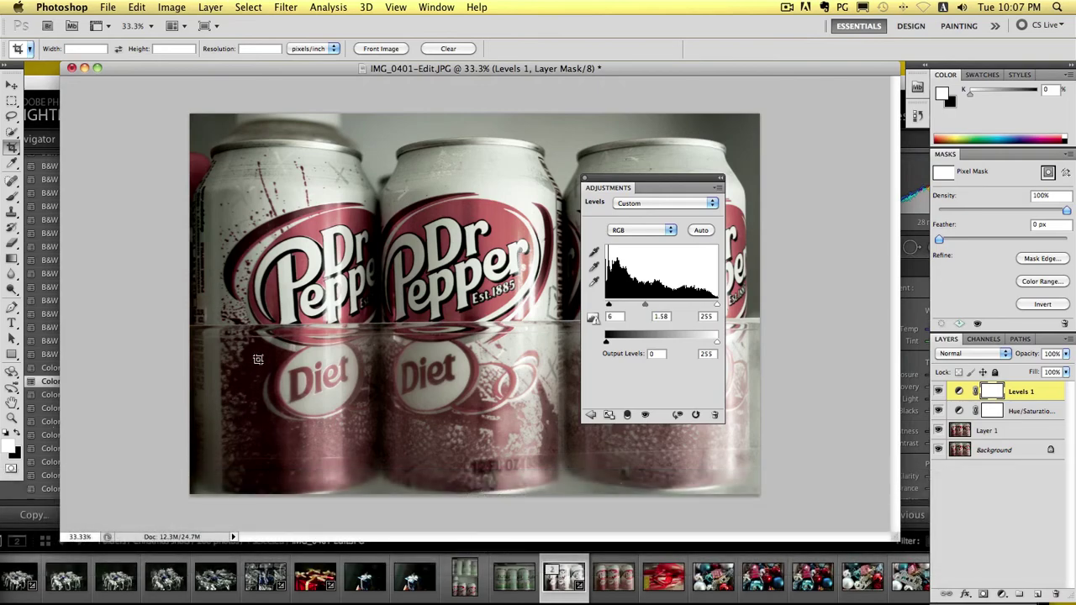
key(super+Tab)
key(super+Tab)
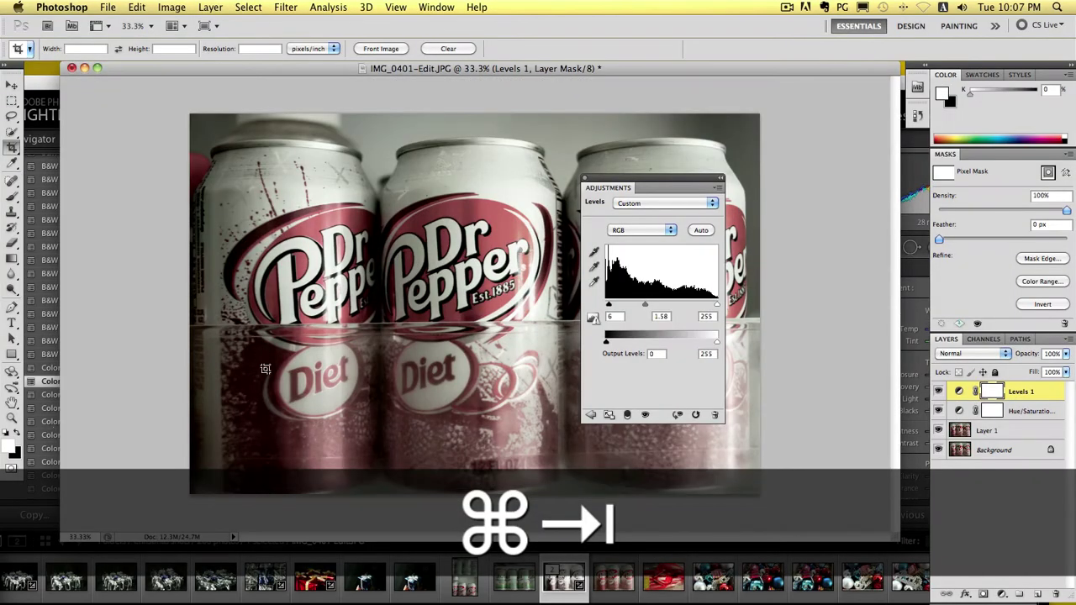
key(super+Tab)
key(super+Tab)
key(super+Tab)
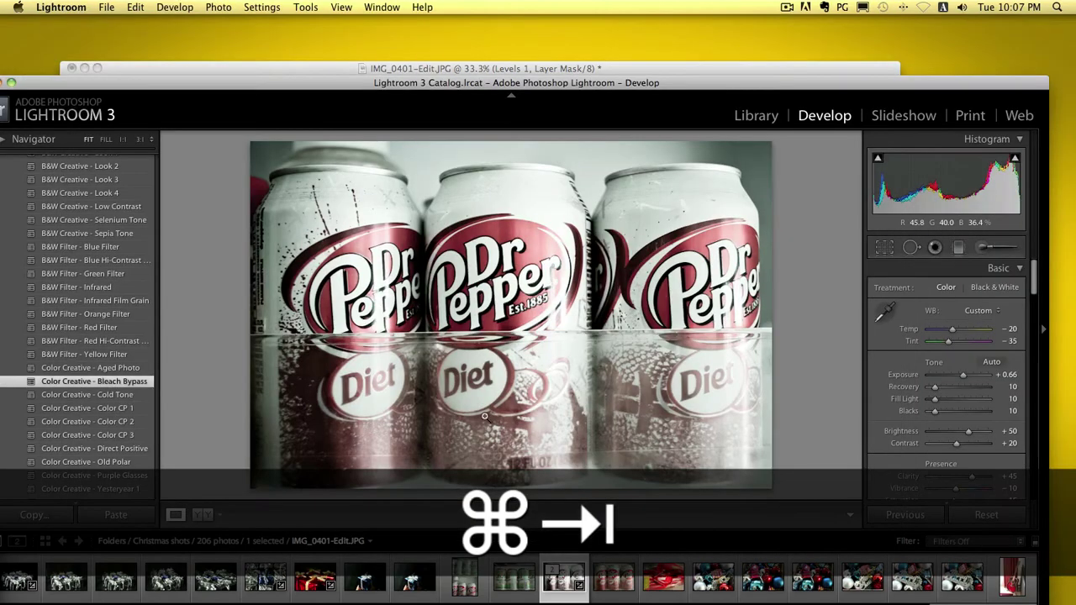
key(super+Tab)
key(super+Tab)
key(super+Tab)
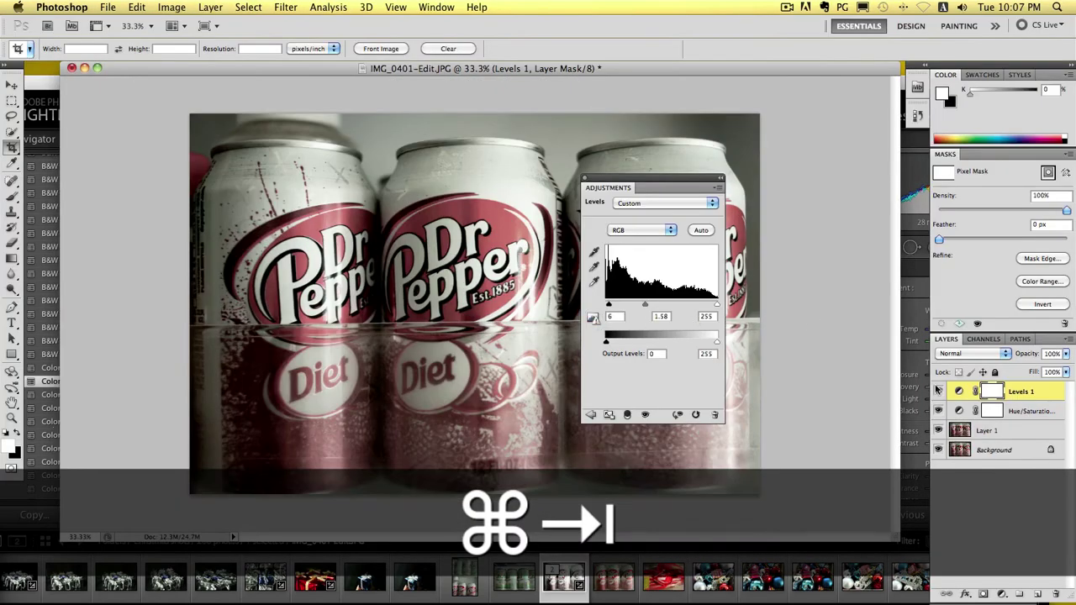
Step: Add a Curves adjustment layer, then undo a trial midtone lift after comparing with Lightroom
click(1001, 595)
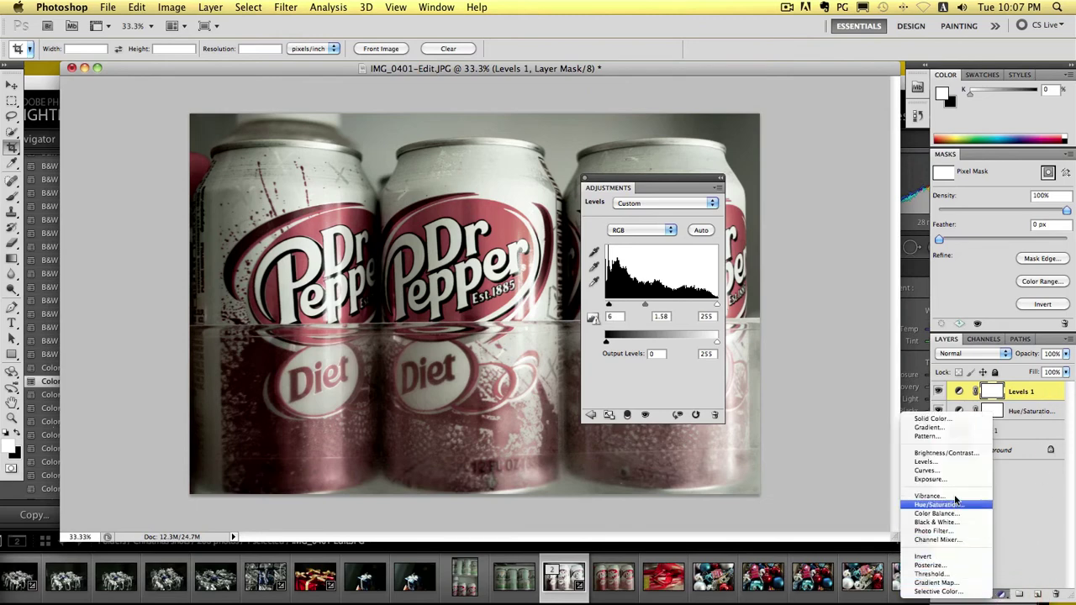
click(942, 474)
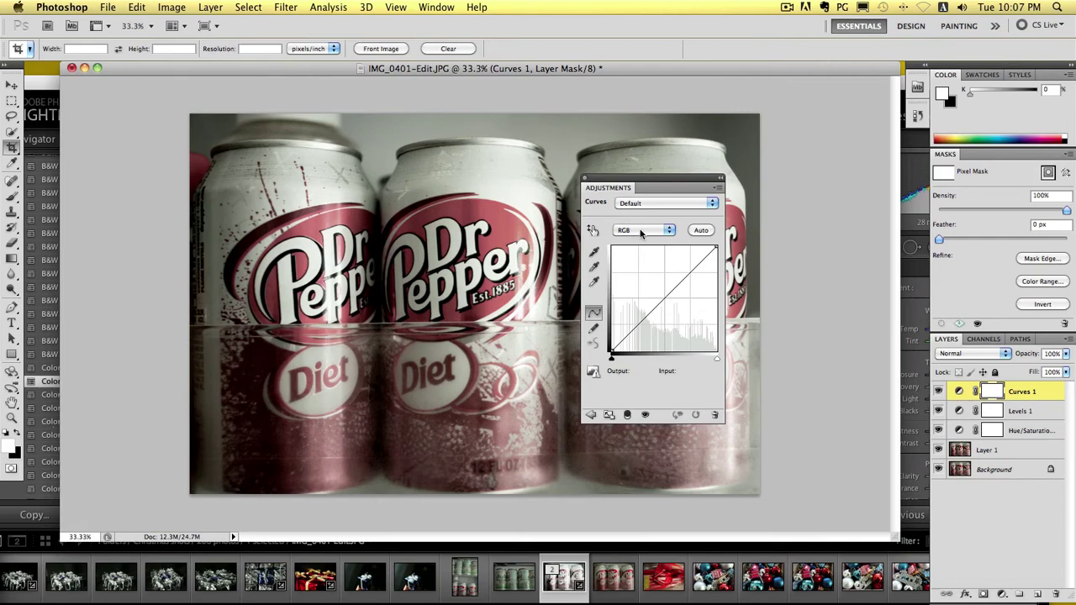
mouse_move(646, 317)
mouse_down()
mouse_move(651, 299)
mouse_move(646, 332)
mouse_move(648, 298)
mouse_move(651, 309)
mouse_up()
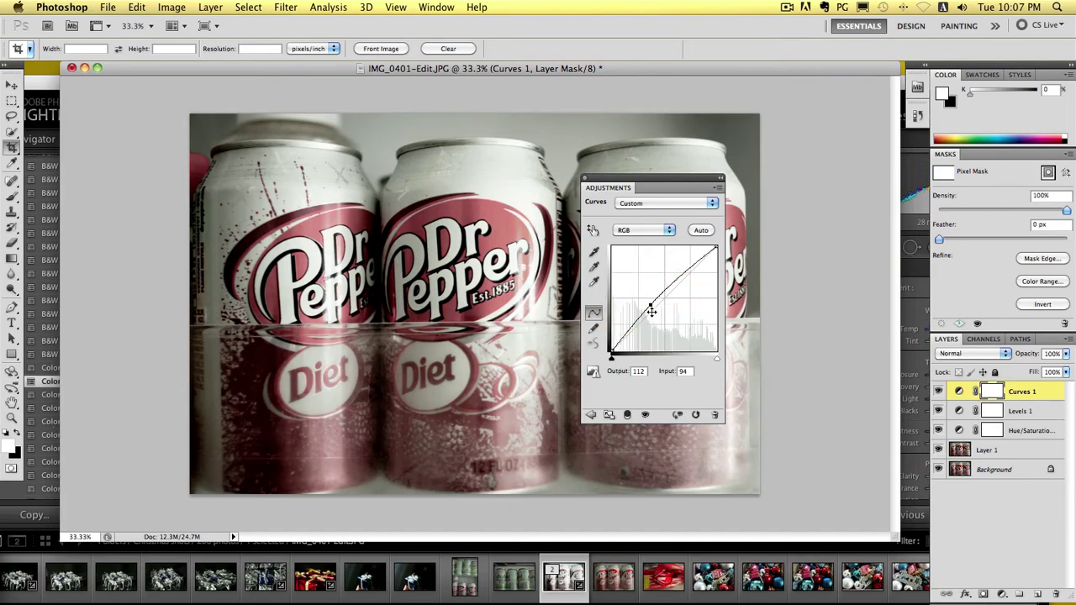
key(super+Tab)
key(super+Tab)
key(super+Tab)
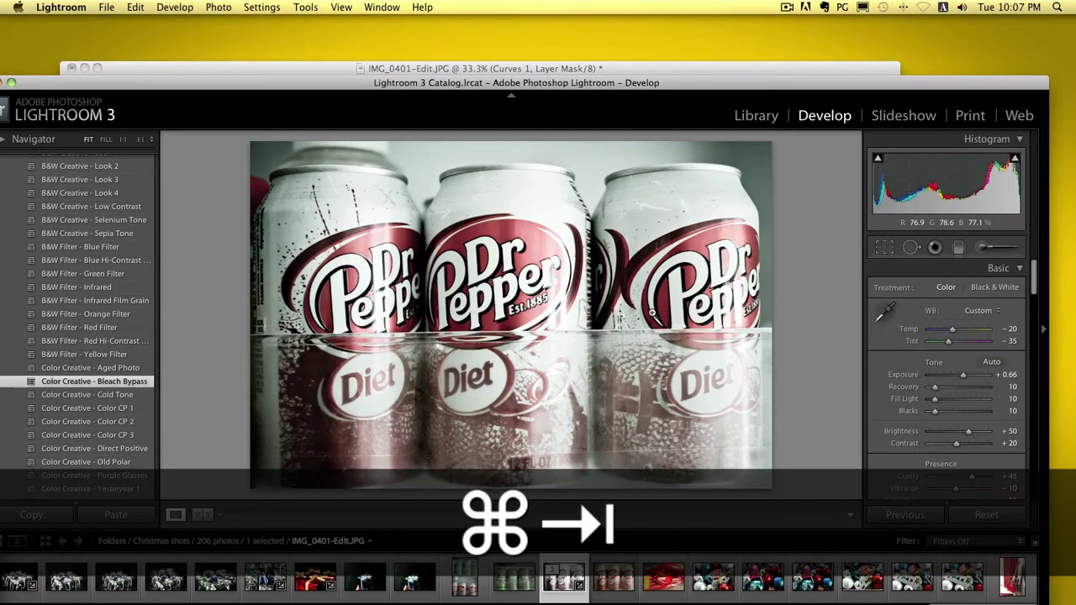
key(super+Tab)
key(super+Tab)
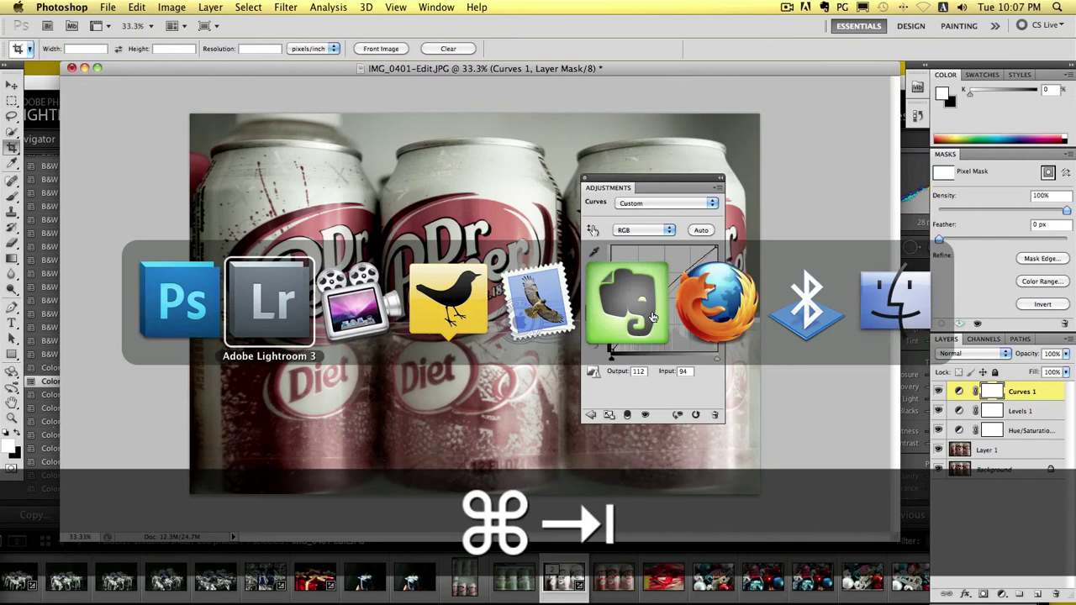
key(super+Tab)
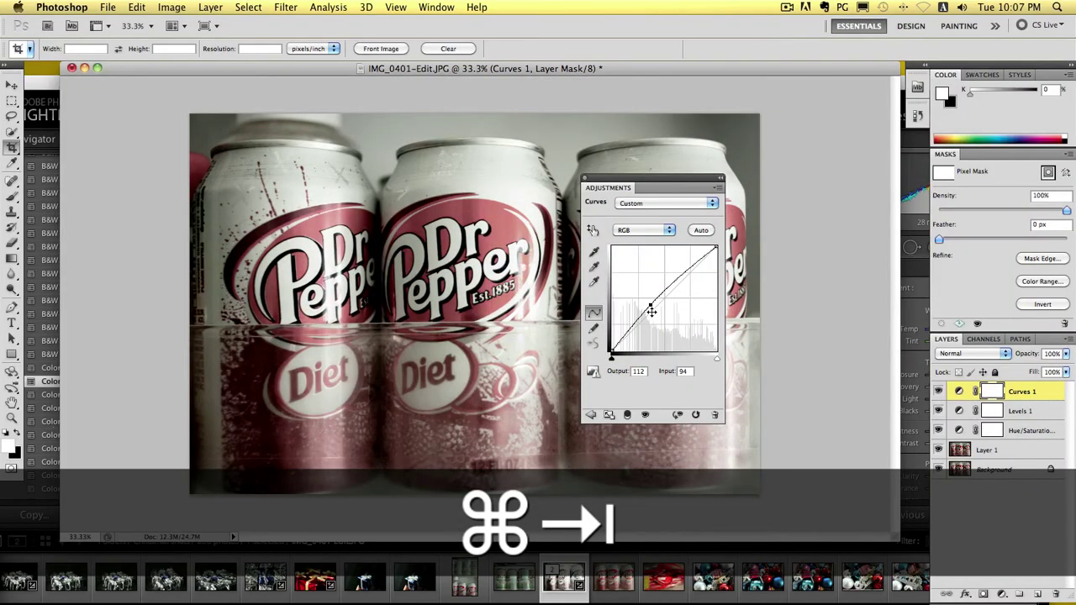
key(super+z)
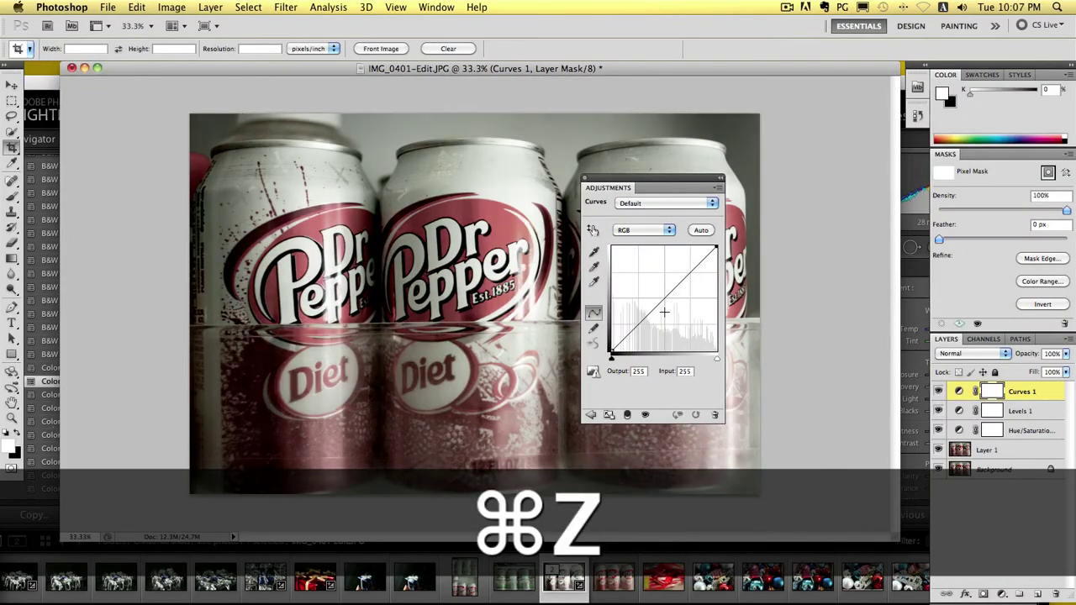
Step: Shape the Red channel curve with points at 57→44 and 148→154
click(644, 233)
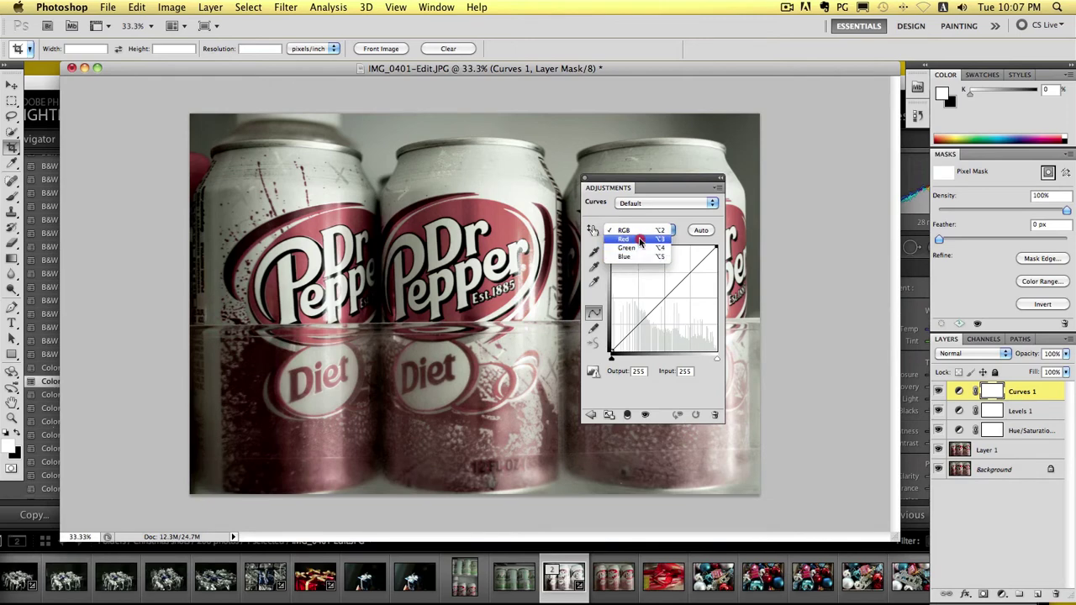
click(640, 241)
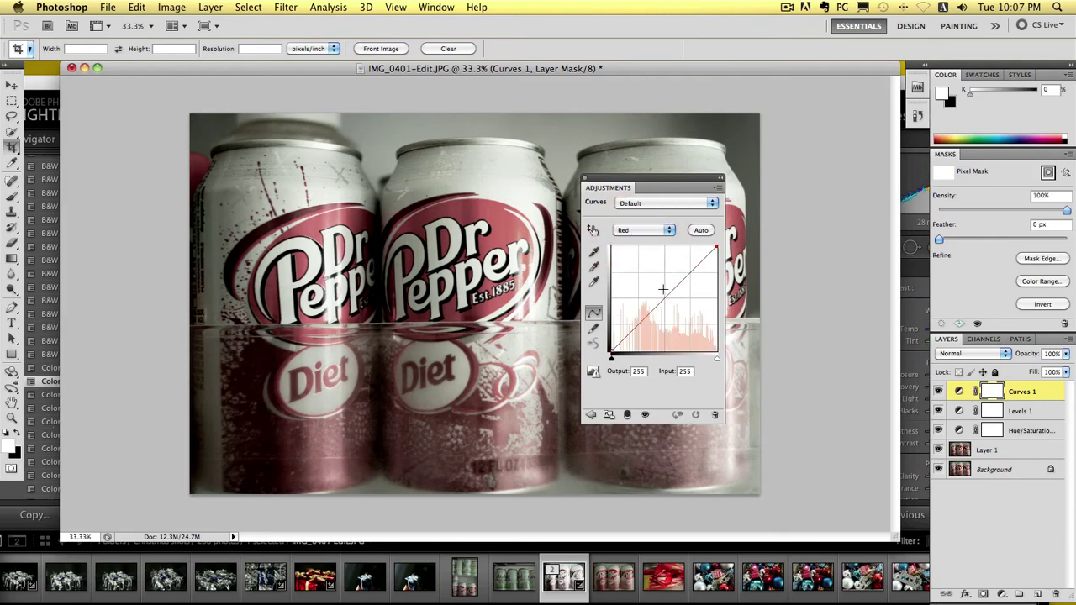
key(super+Tab)
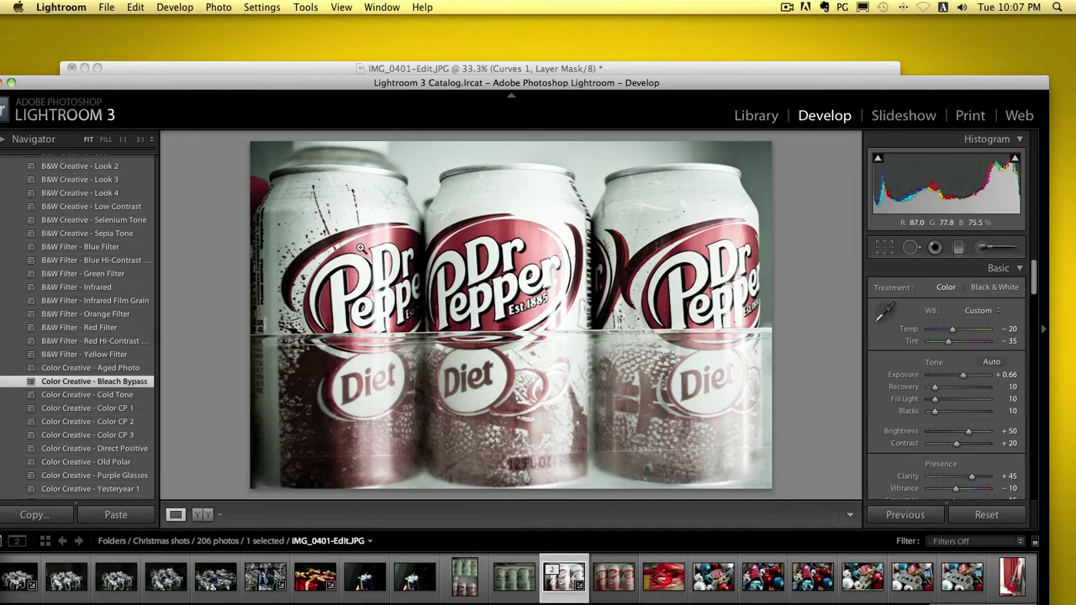
key(super+Tab)
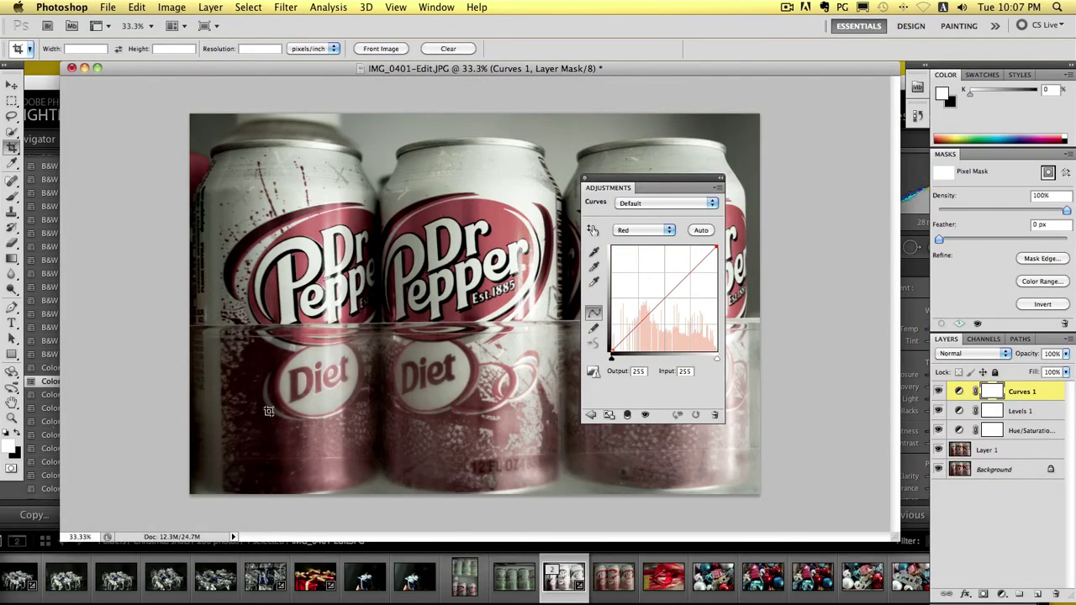
click(632, 332)
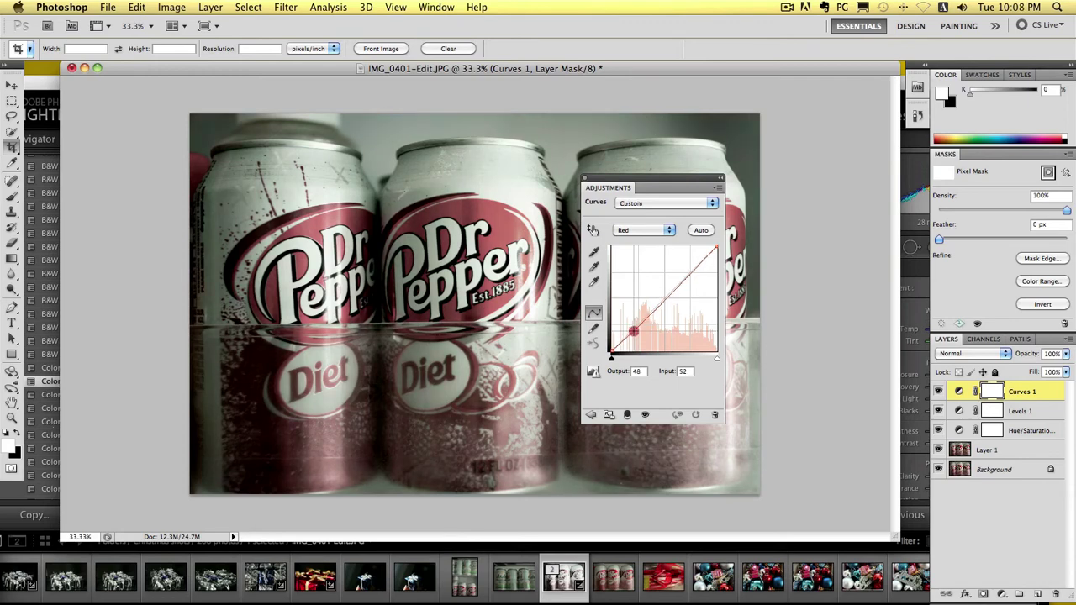
drag(633, 332, 635, 331)
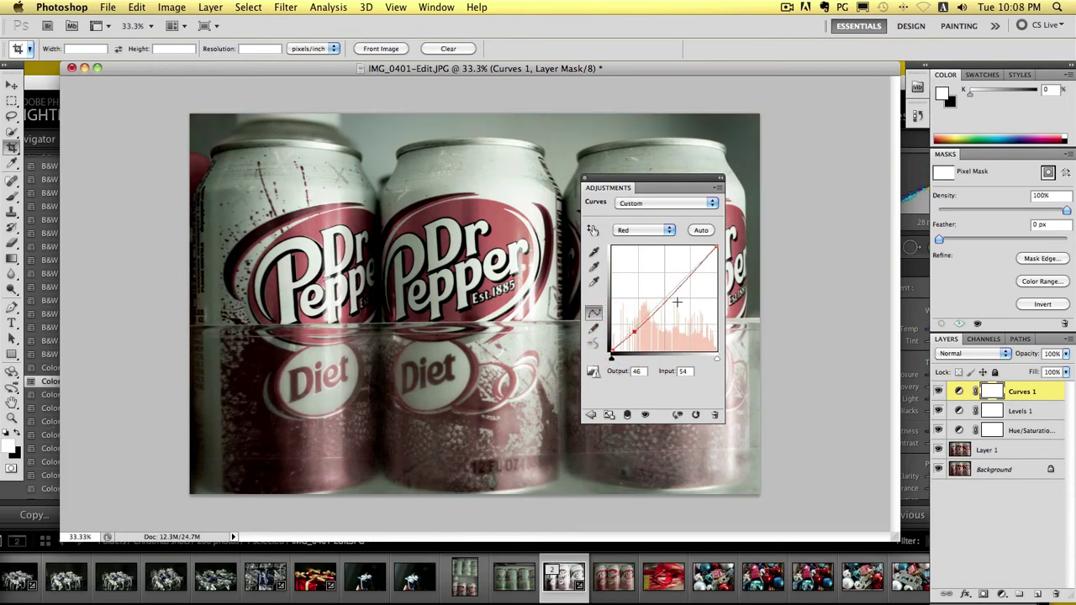
drag(676, 294, 672, 288)
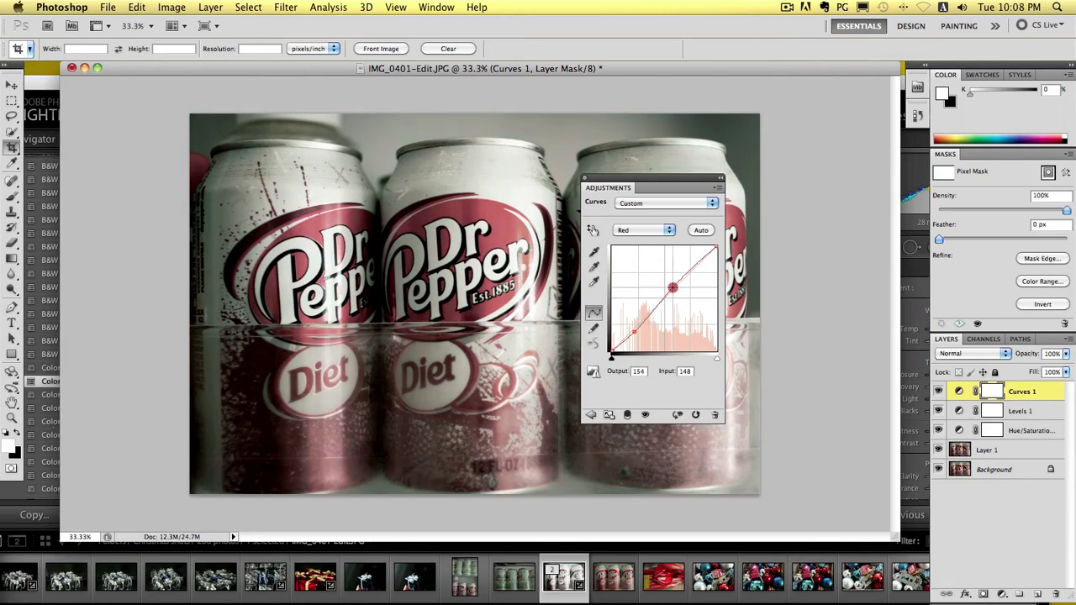
key(super+Tab)
key(super+Tab)
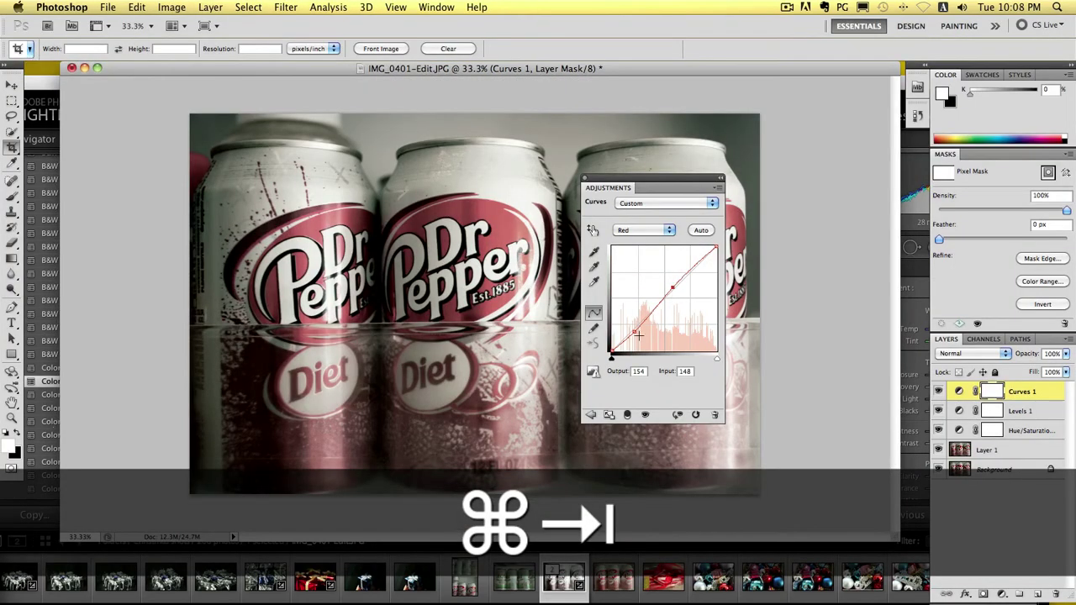
drag(638, 335, 637, 334)
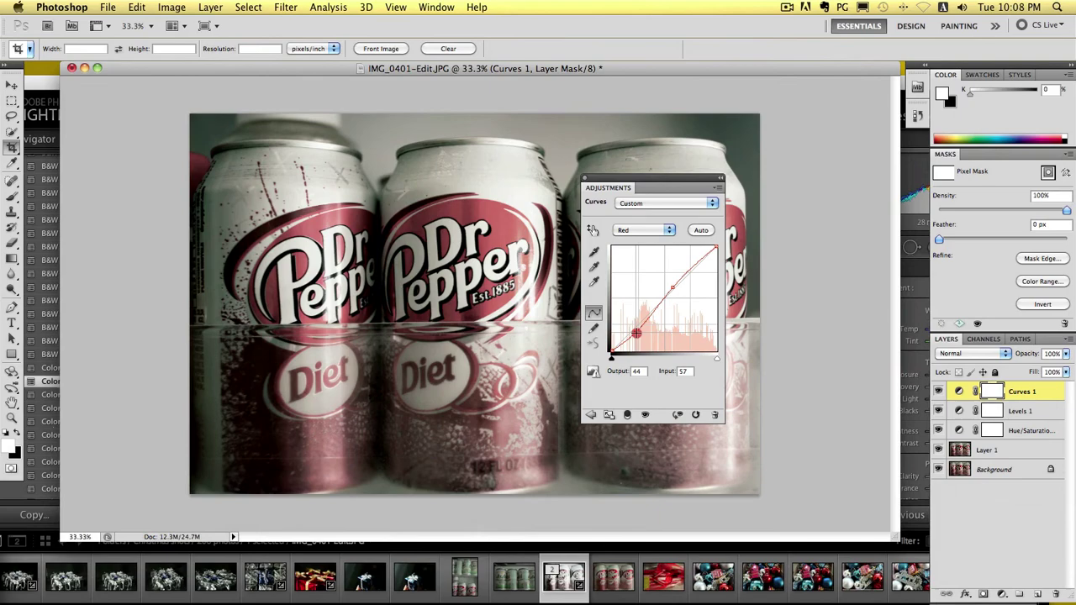
Step: Compare the Red-curve result against the Lightroom Bleach Bypass version
key(super+Tab)
key(super+Tab)
key(super+Tab)
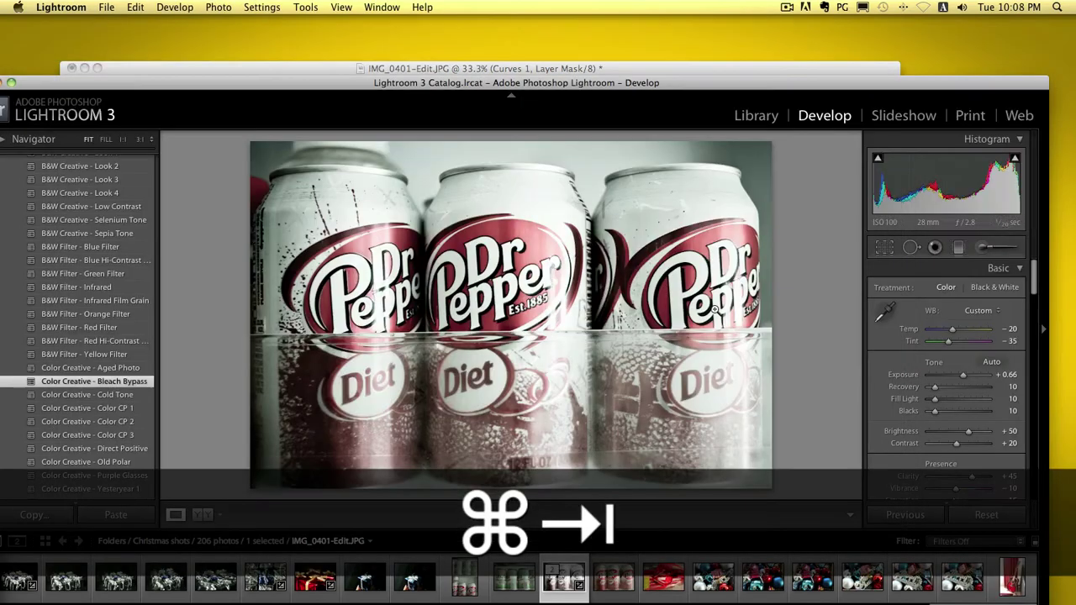
key(super+Tab)
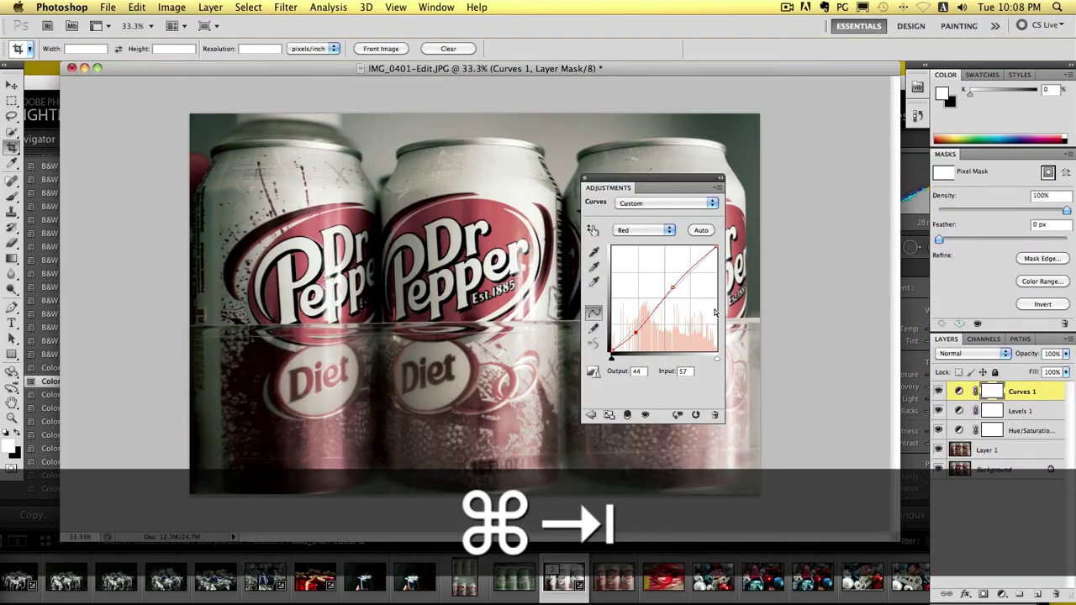
click(639, 234)
key(super+Tab)
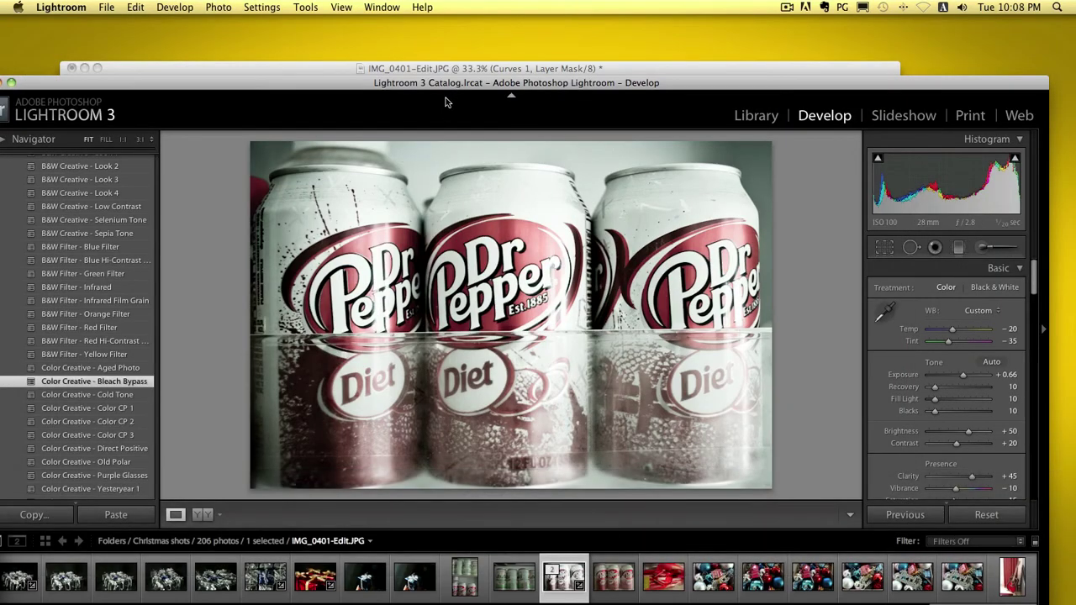
double_click(462, 83)
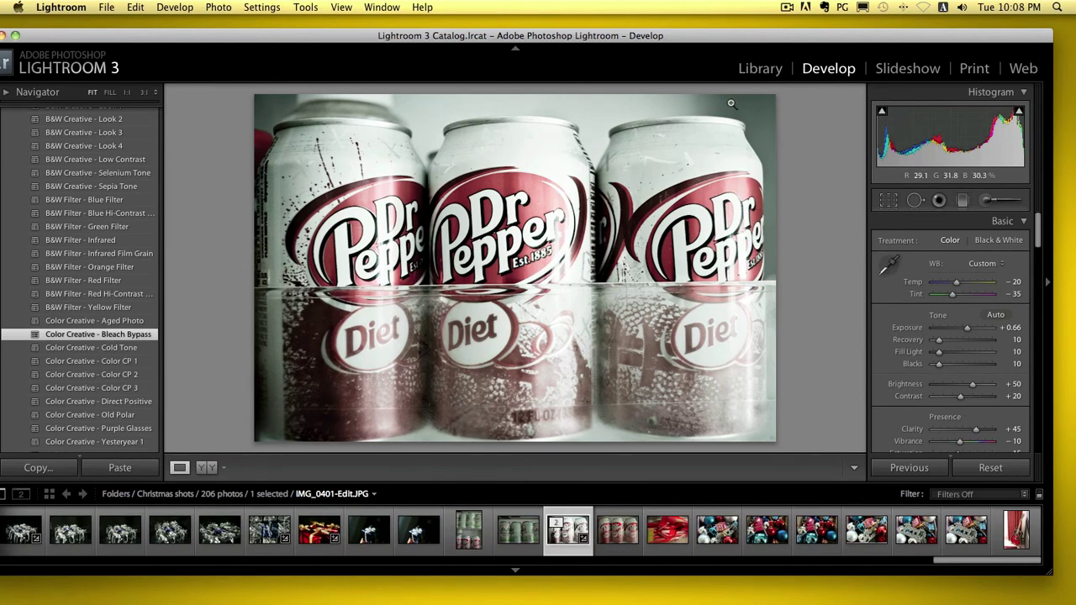
key(super+Tab)
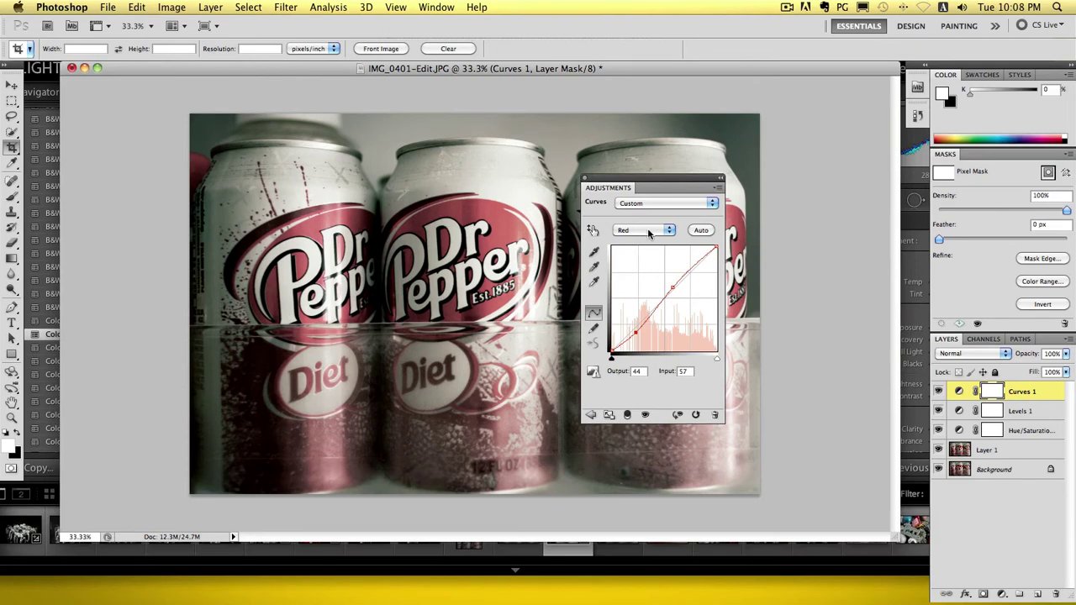
Step: Raise the Green curve midtones from 120 to 128, then switch to Blue and compare with Lightroom
click(648, 227)
click(648, 239)
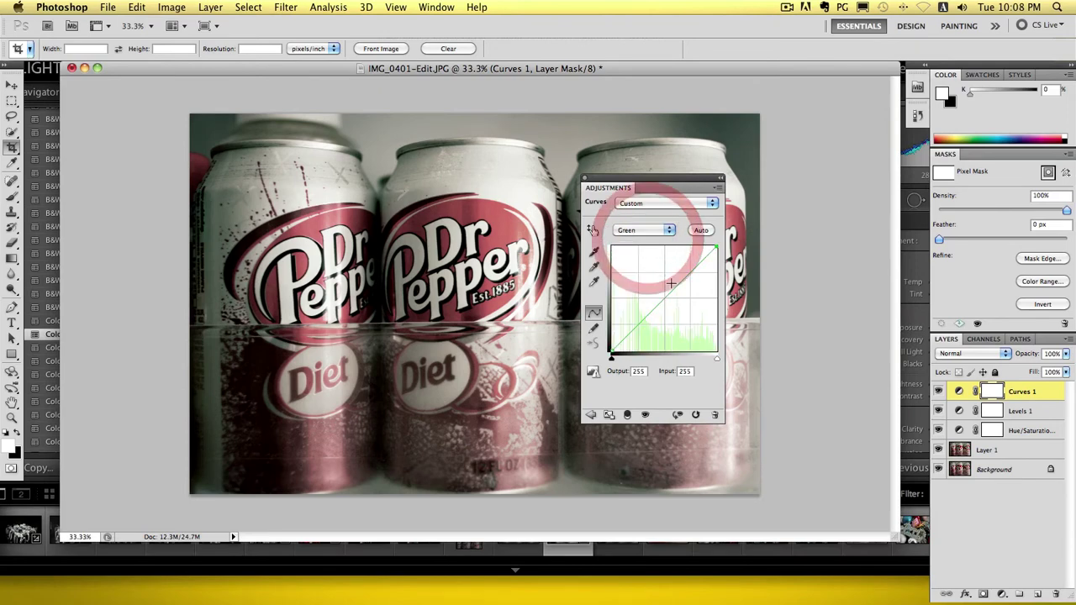
click(660, 299)
drag(660, 300, 664, 296)
click(641, 230)
click(642, 241)
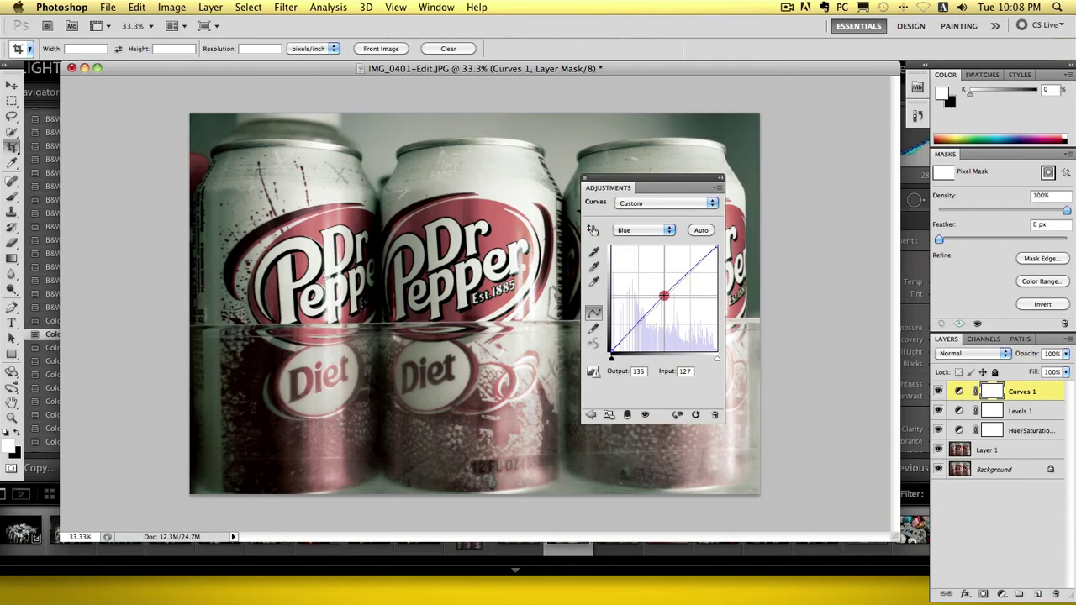
key(super+Tab)
key(super+Tab)
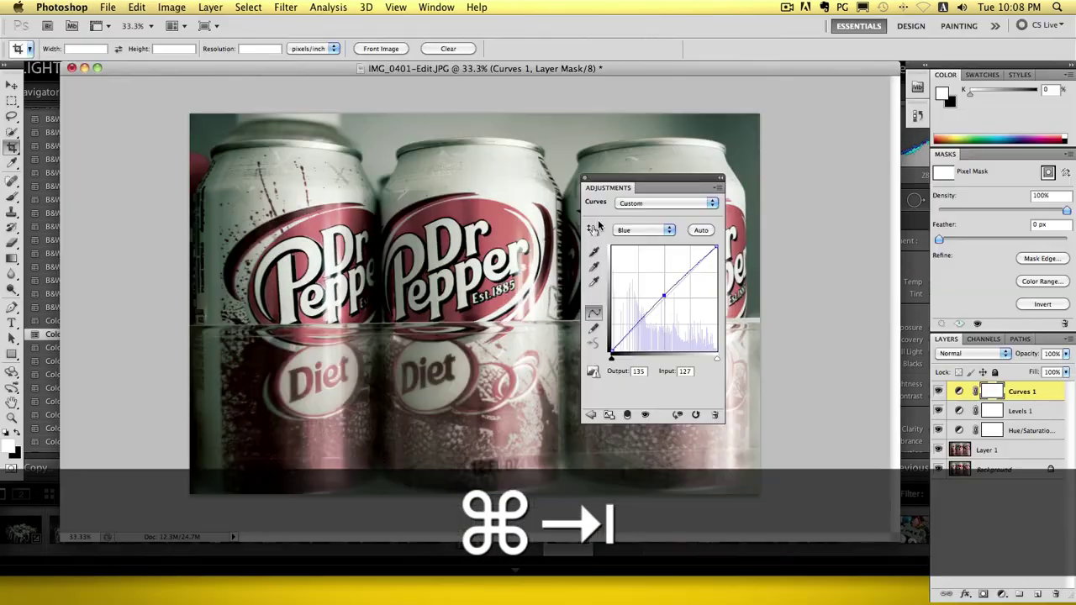
key(super+Tab)
key(super+Tab)
key(super+Tab)
Step: Set the Levels 1 black input to 2 and white input to 232, comparing with Lightroom
double_click(1043, 411)
click(697, 179)
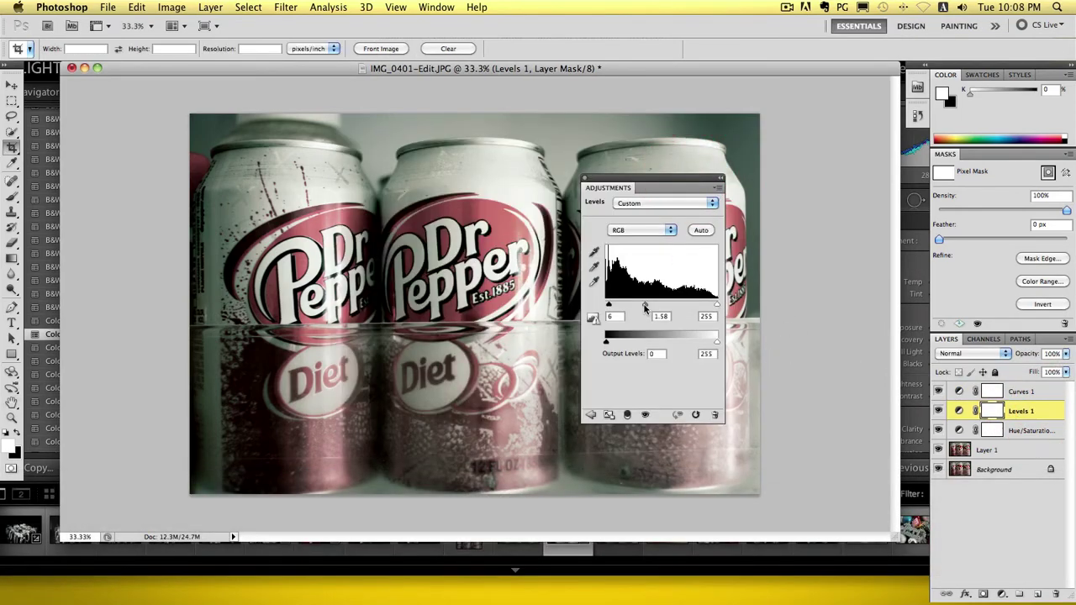
drag(608, 306, 606, 307)
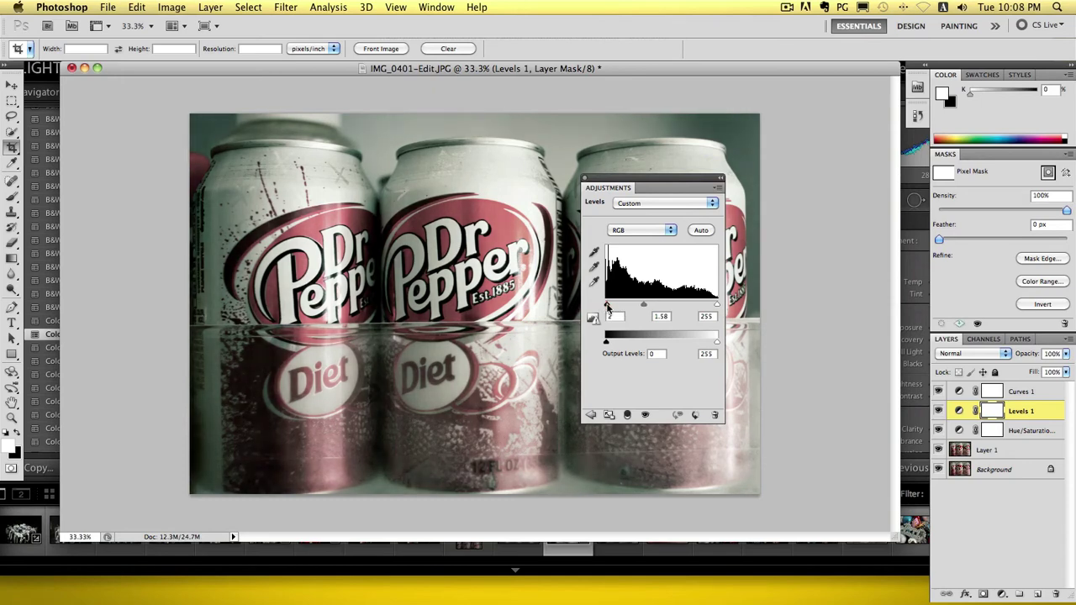
click(717, 304)
drag(720, 306, 708, 308)
key(super+Tab)
key(super+Tab)
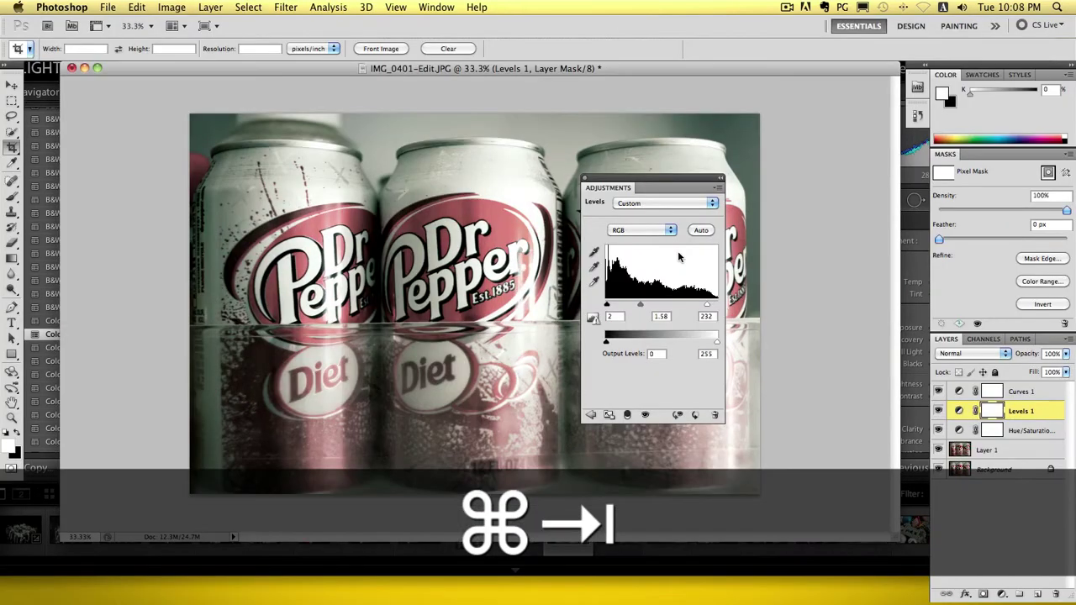
key(super+Tab)
key(super+Tab)
click(1019, 392)
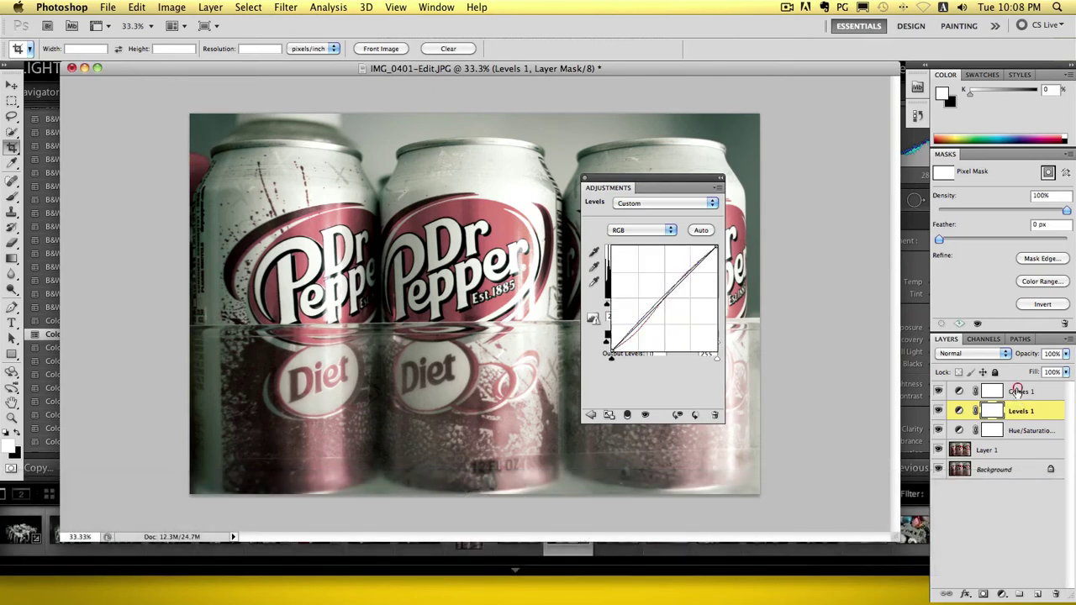
Step: Lift the Blue curve midtones with a point at 132→142
click(643, 230)
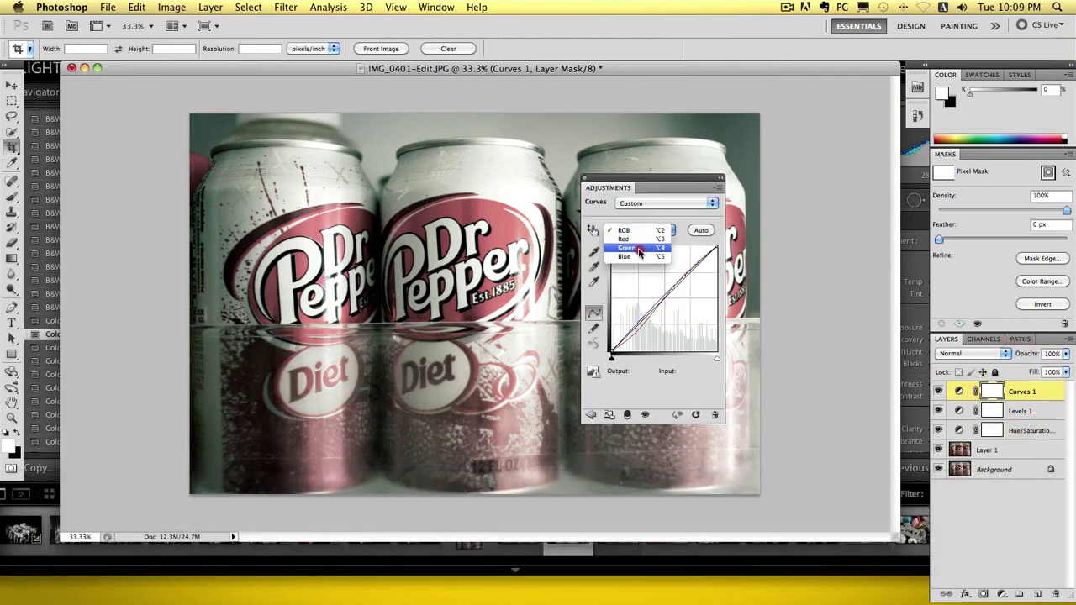
click(636, 257)
drag(644, 319, 642, 315)
key(super+z)
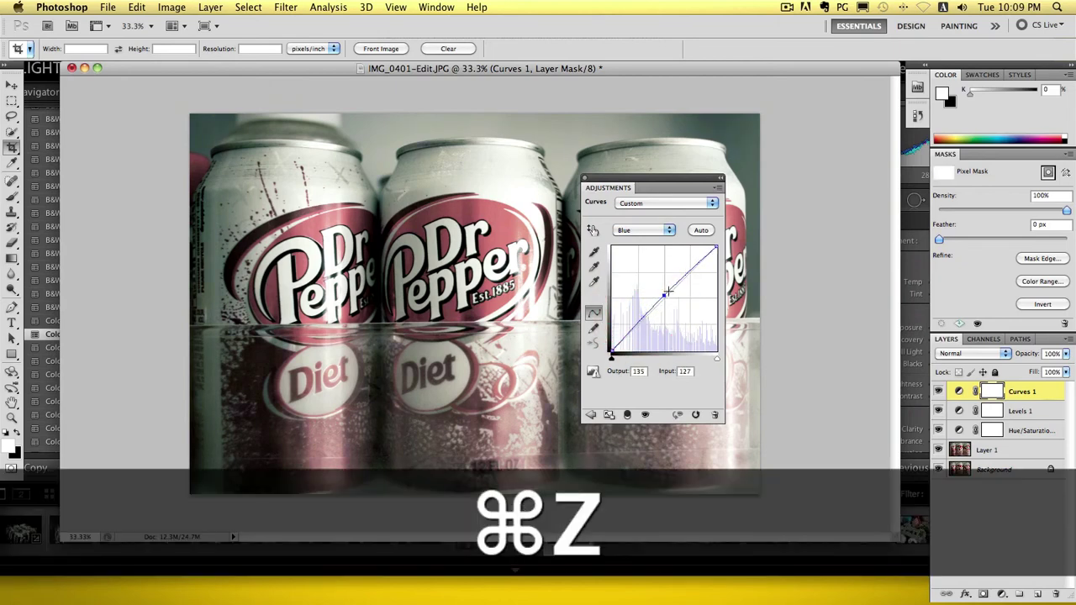
key(super+Tab)
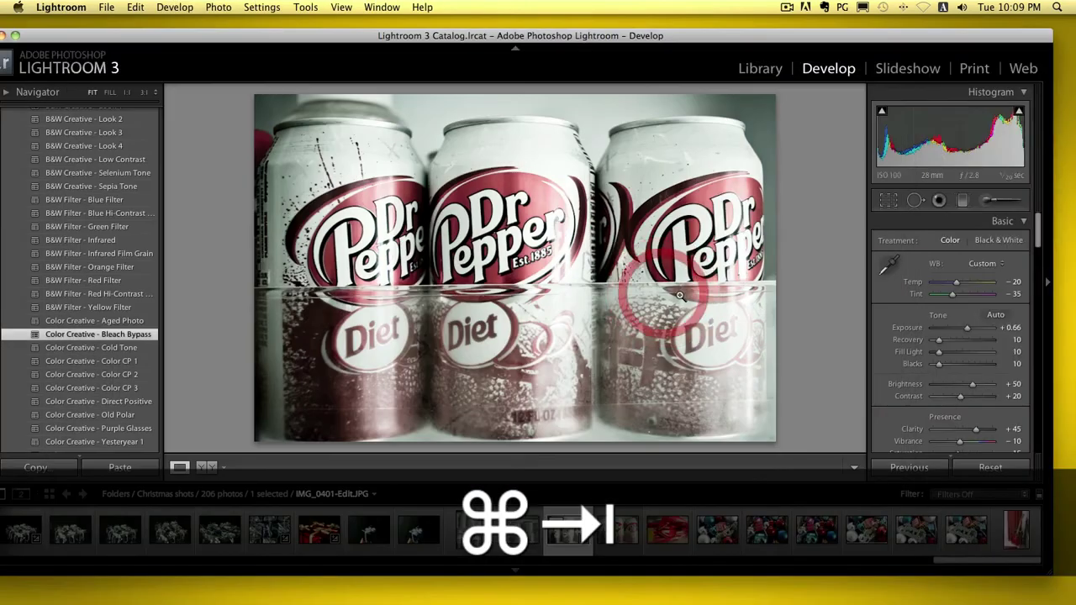
key(super+Tab)
drag(663, 294, 665, 293)
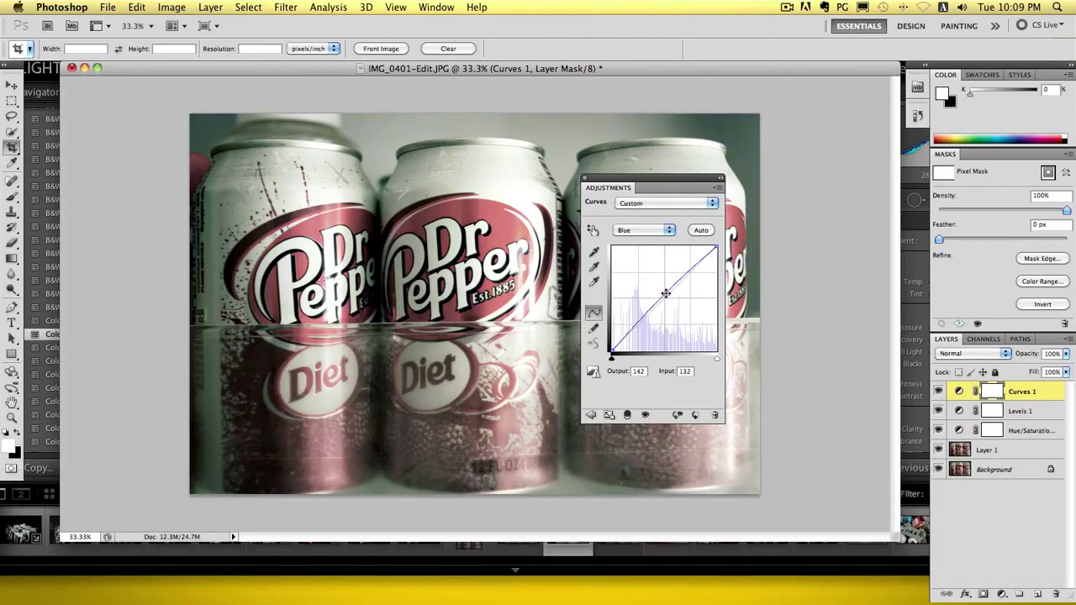
Step: Add a Green midtone point (128→133) and a Red S-curve point, then compare with Lightroom
click(644, 230)
click(644, 218)
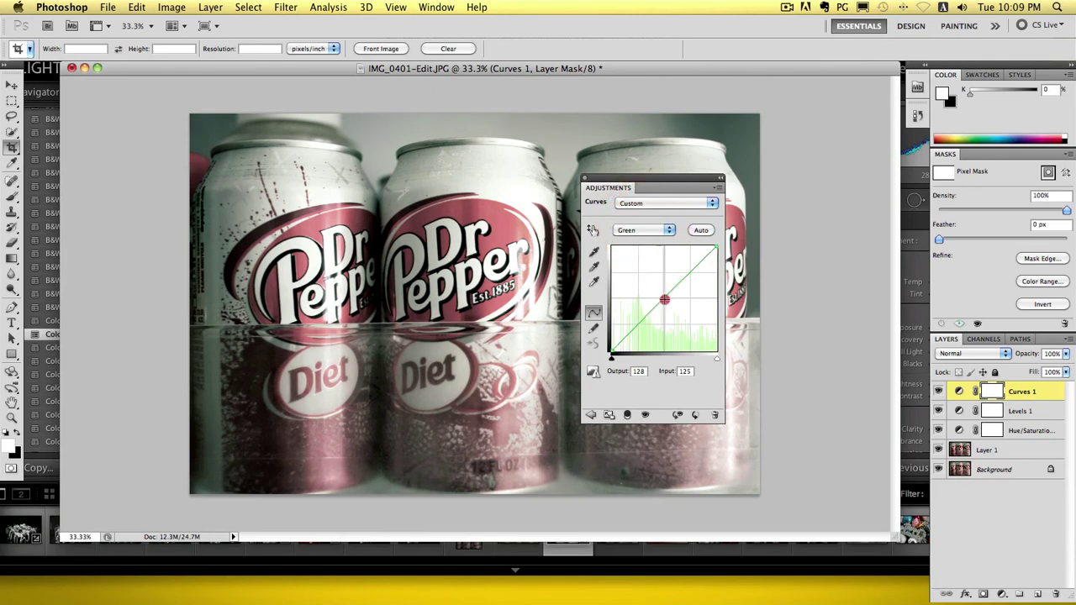
click(665, 298)
click(653, 230)
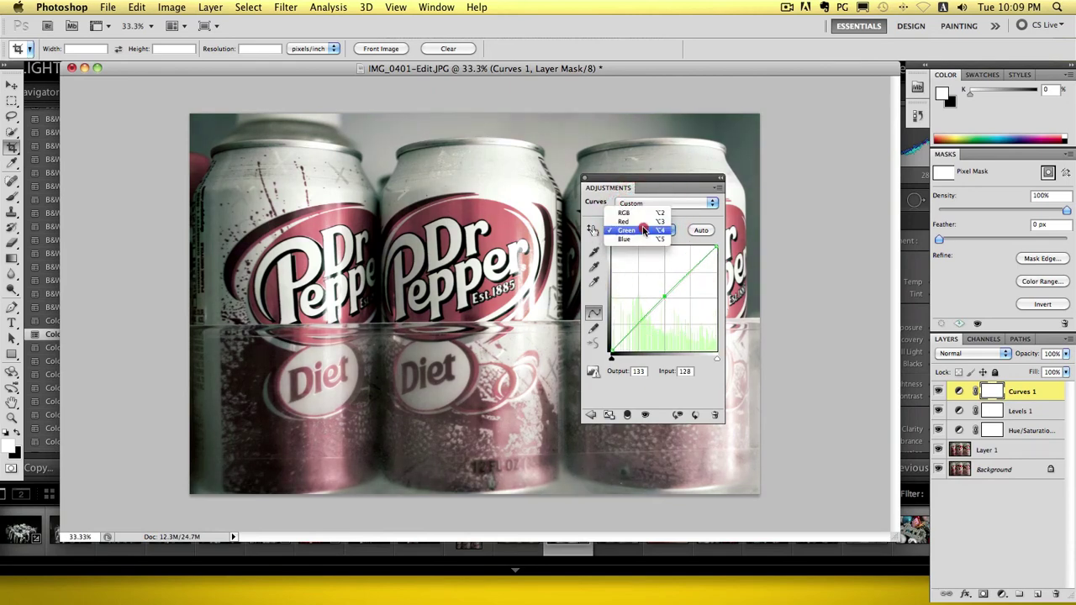
click(647, 218)
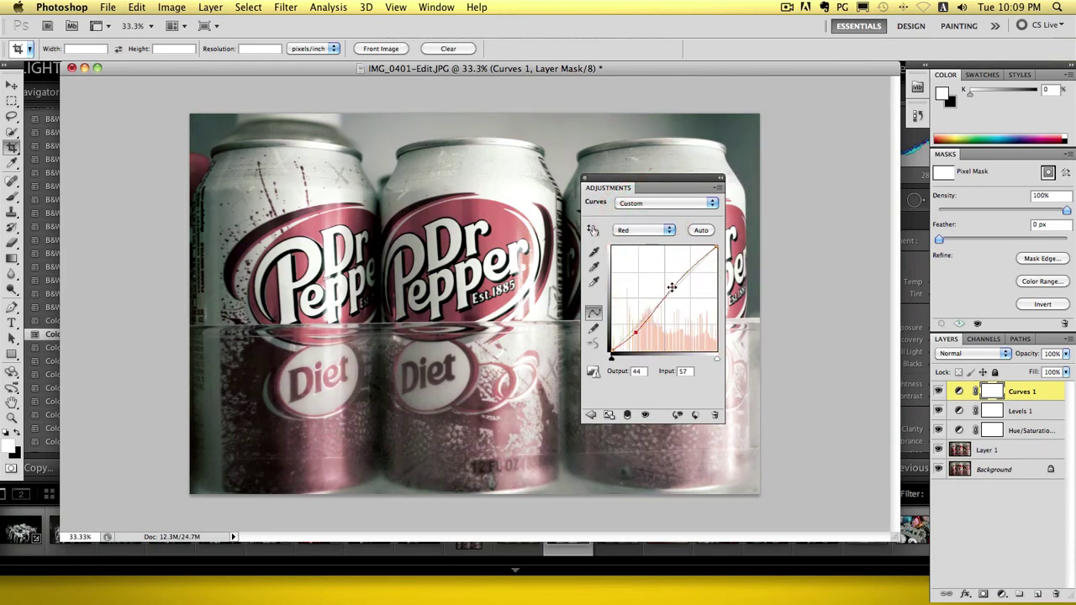
click(674, 288)
key(super+Tab)
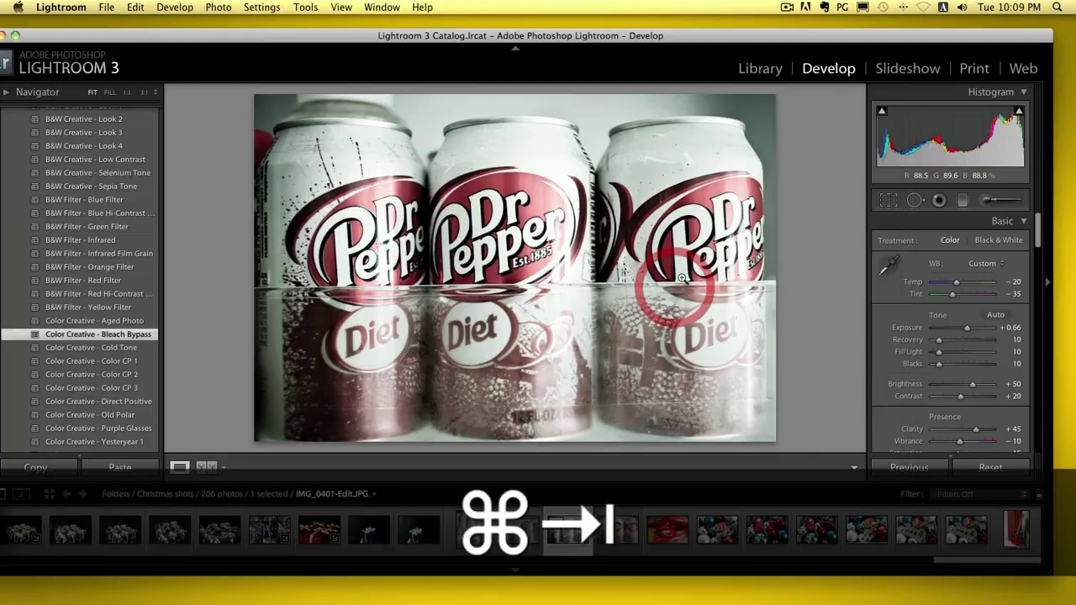
key(super+Tab)
key(super+Tab)
key(super+Tab)
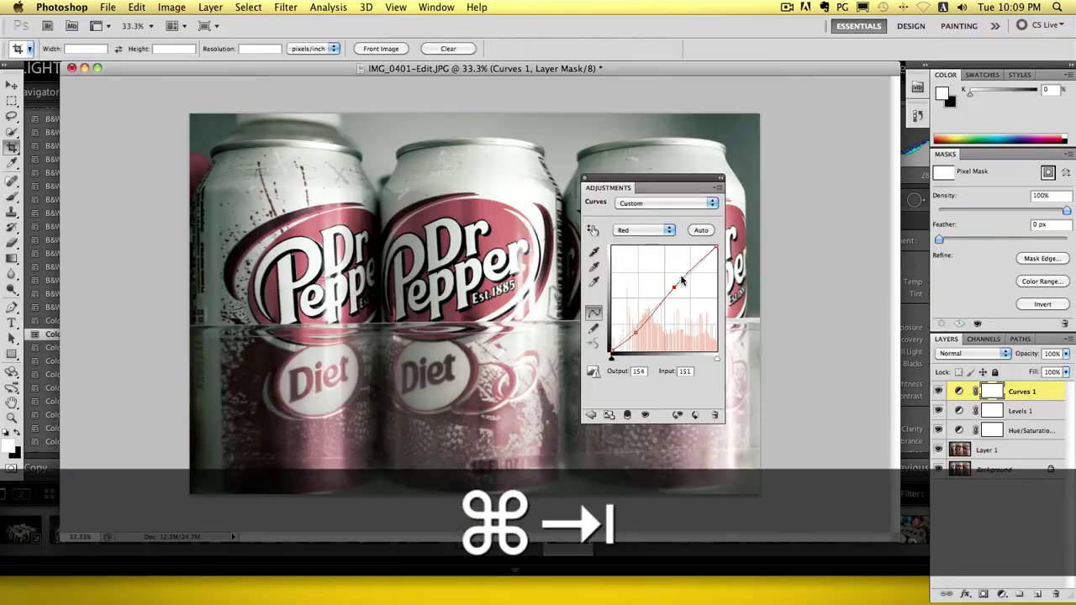
key(super+Tab)
key(super+Tab)
key(super+Tab)
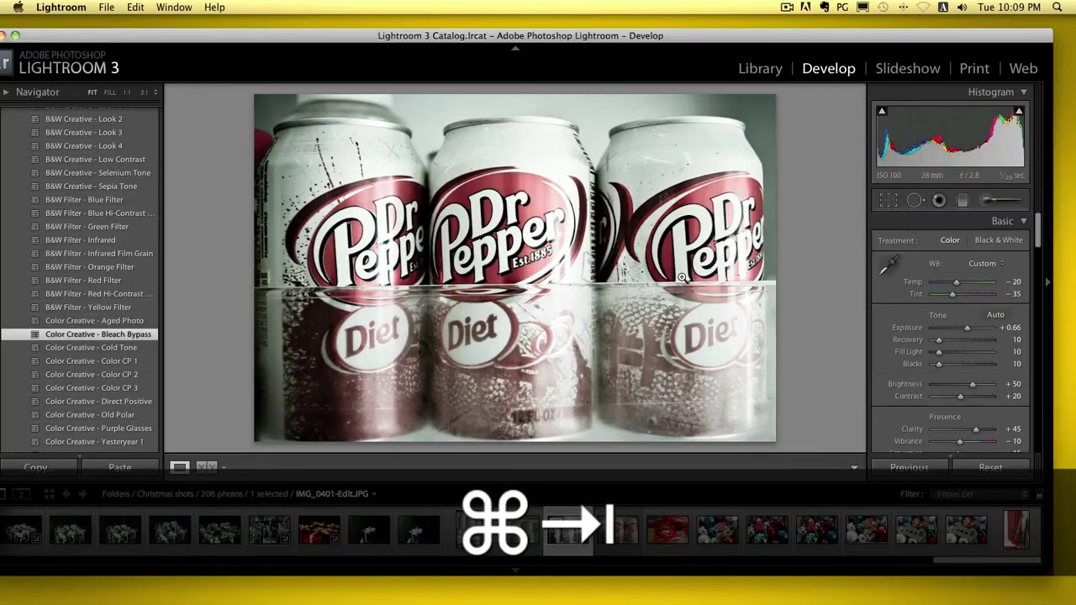
key(super+Tab)
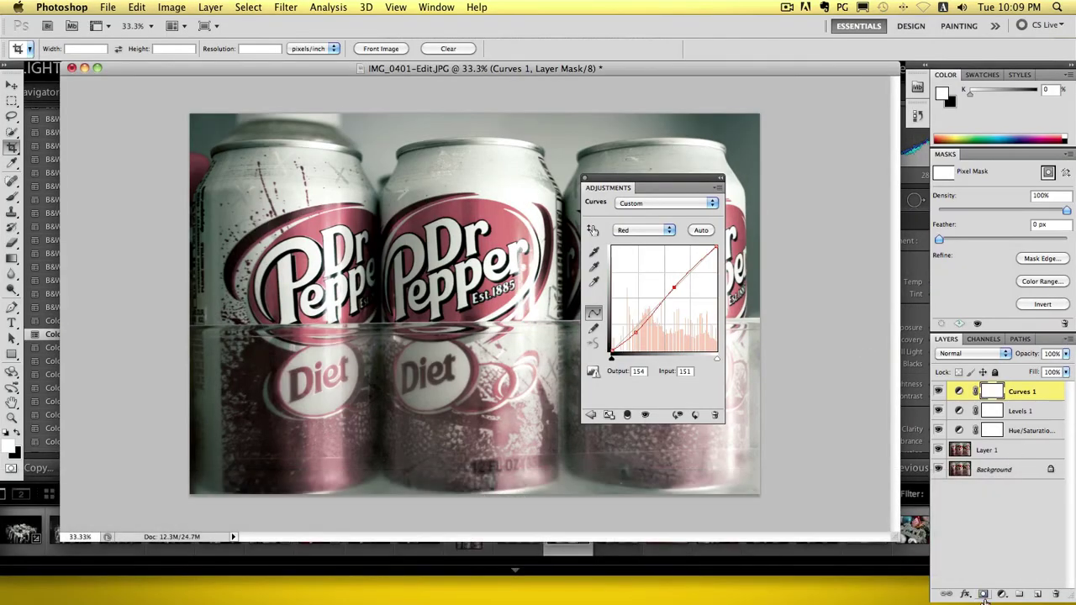
click(1002, 594)
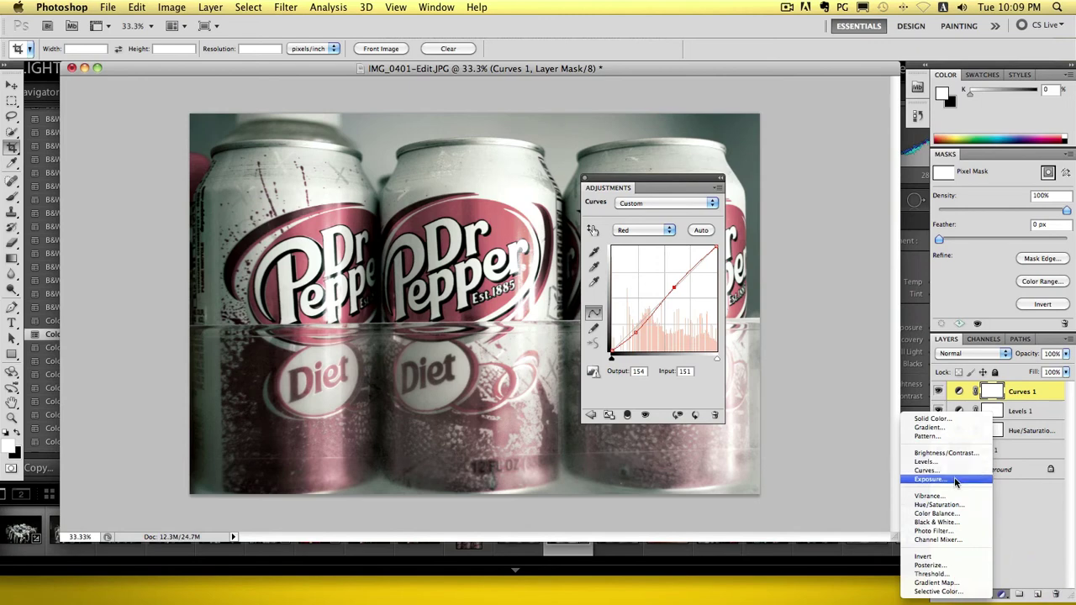
click(956, 480)
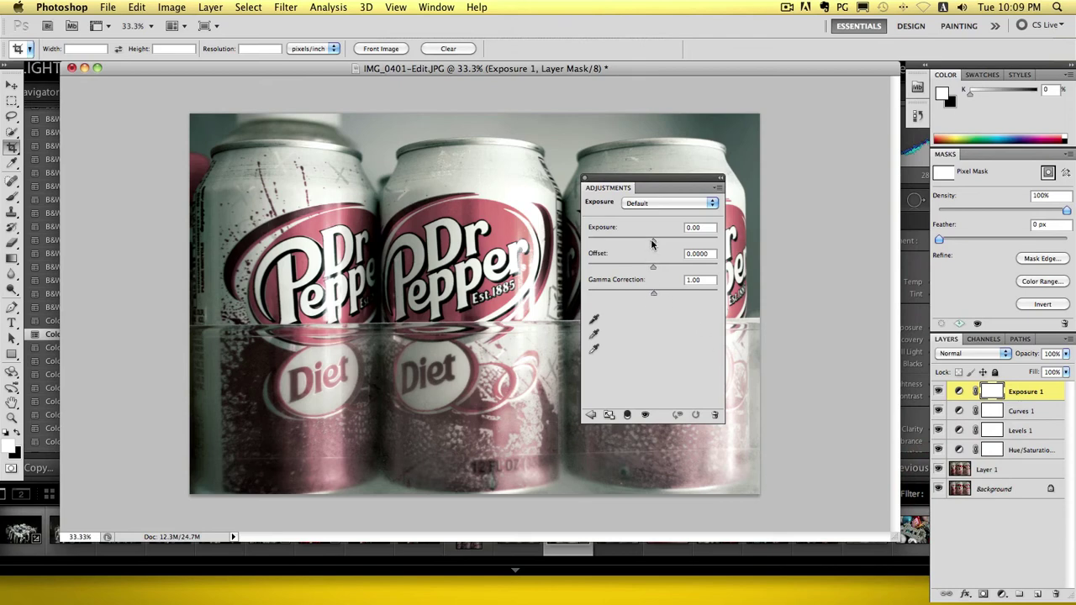
drag(652, 242, 659, 267)
key(super+z)
key(super+z)
key(super+z)
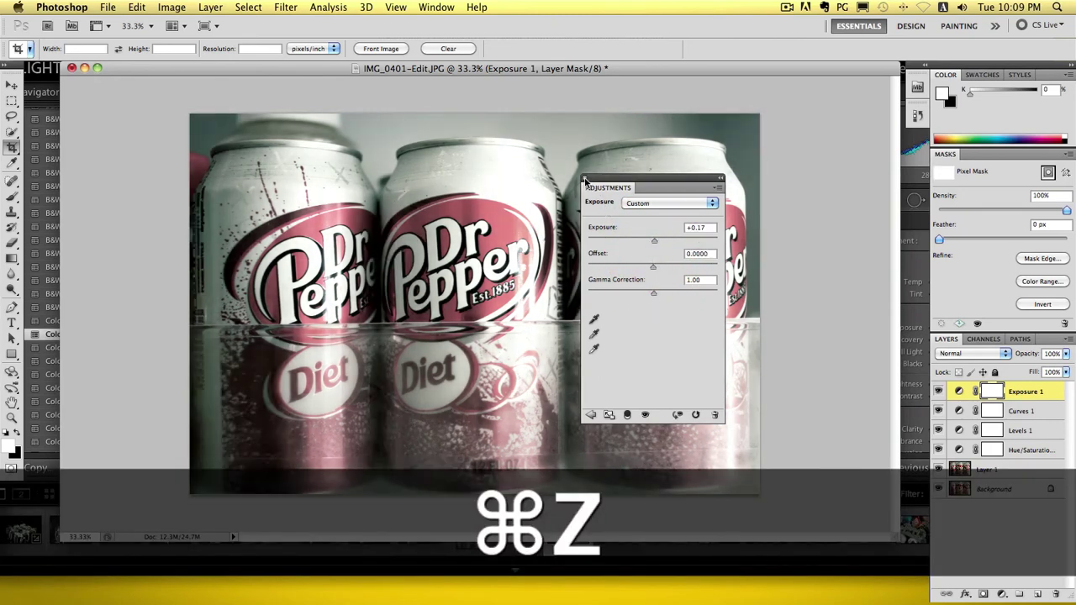
key(super+z)
key(super+z)
click(586, 180)
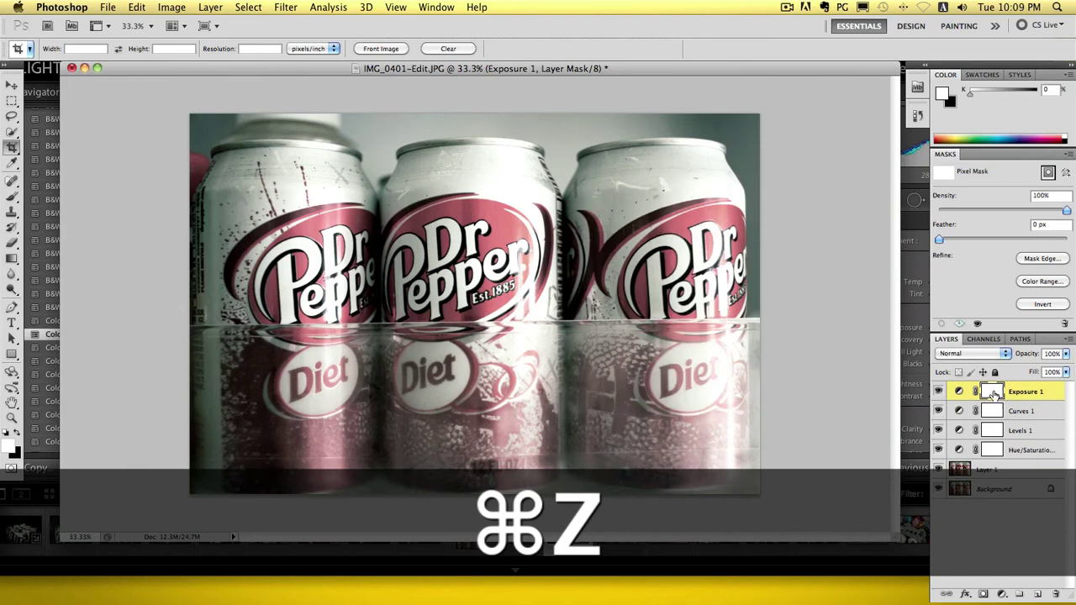
mouse_move(1027, 392)
mouse_down()
mouse_move(1067, 483)
mouse_move(1058, 591)
mouse_up()
Step: Add a Brightness/Contrast adjustment layer and raise its contrast to 18, checking against Lightroom
click(1001, 595)
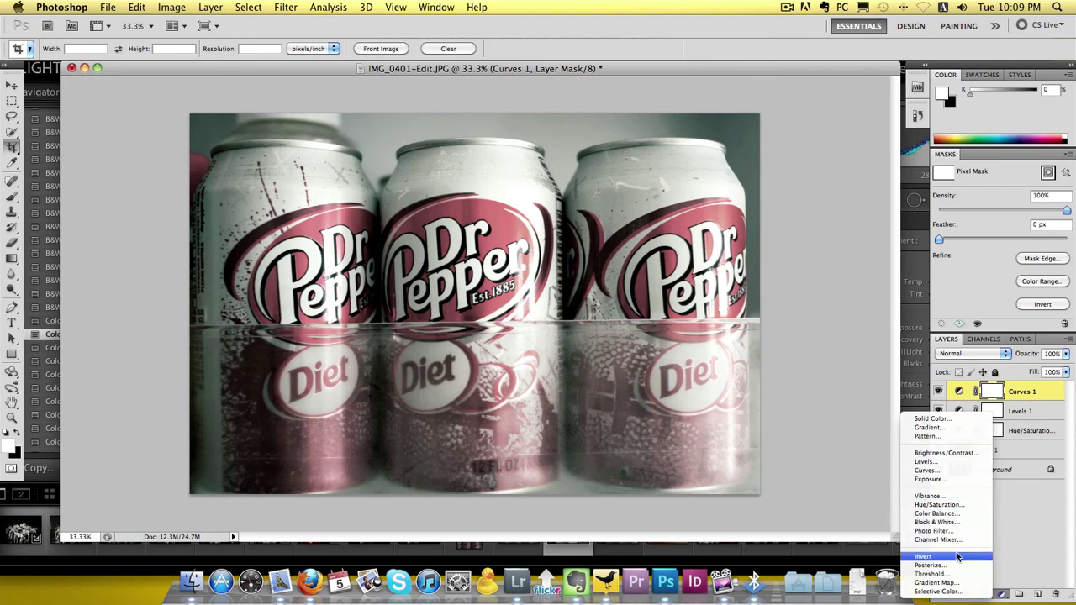
click(933, 453)
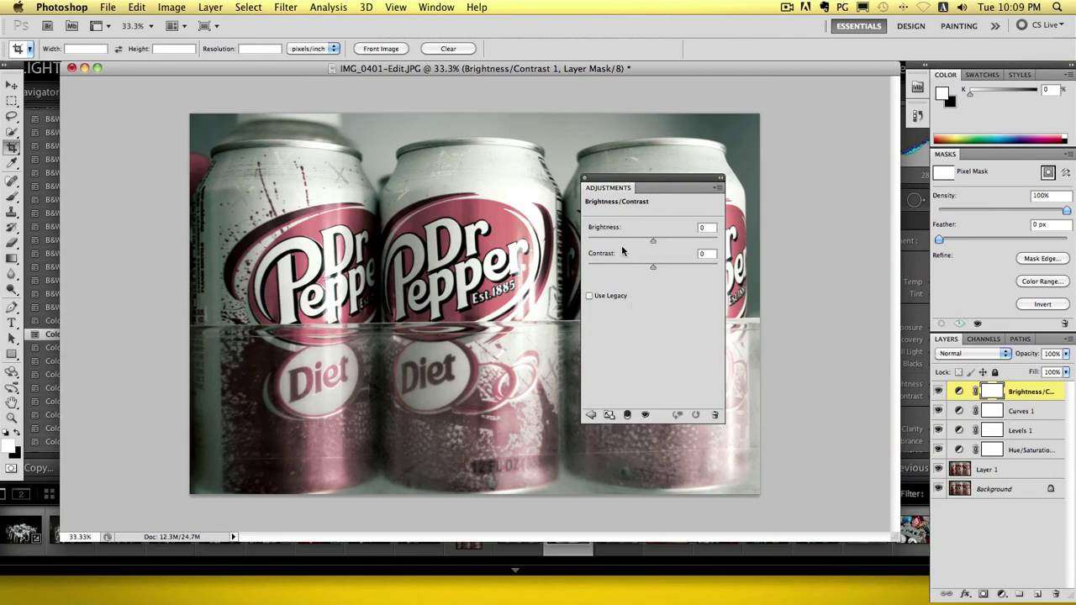
drag(652, 267, 659, 270)
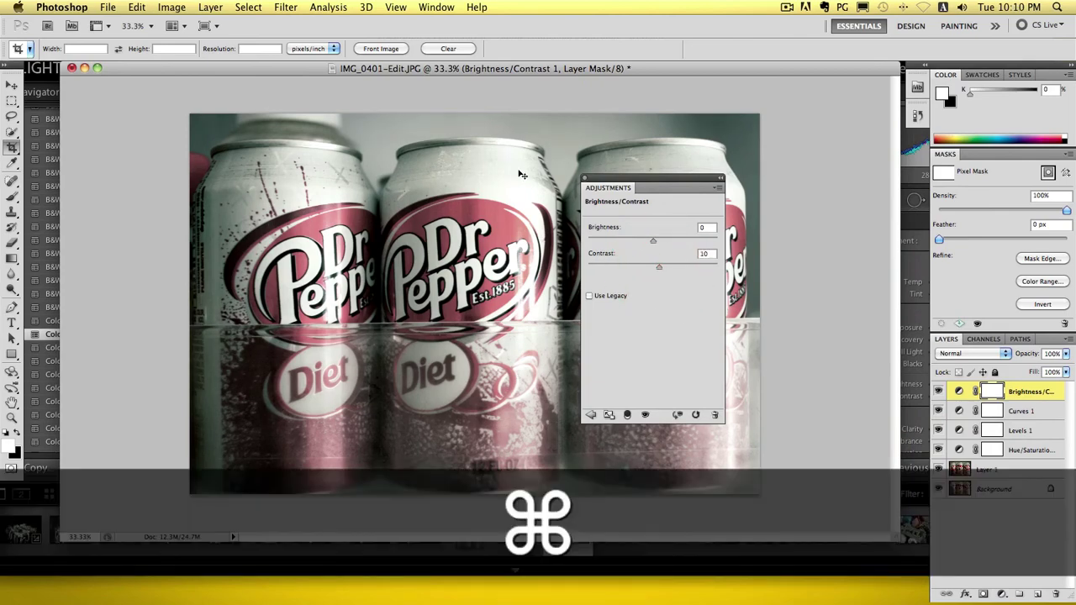
key(super+Tab)
Step: Fine-tune brightness to 4 against the Lightroom version, then move the Adjustments panel aside
key(super+Tab)
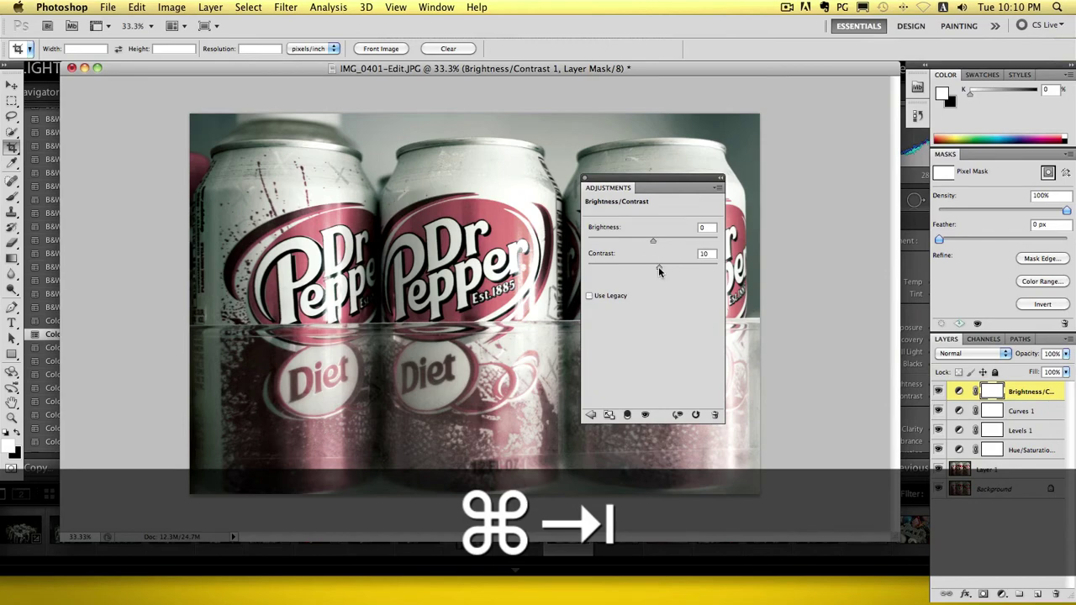
drag(659, 271, 649, 243)
key(super+Tab)
key(super+Tab)
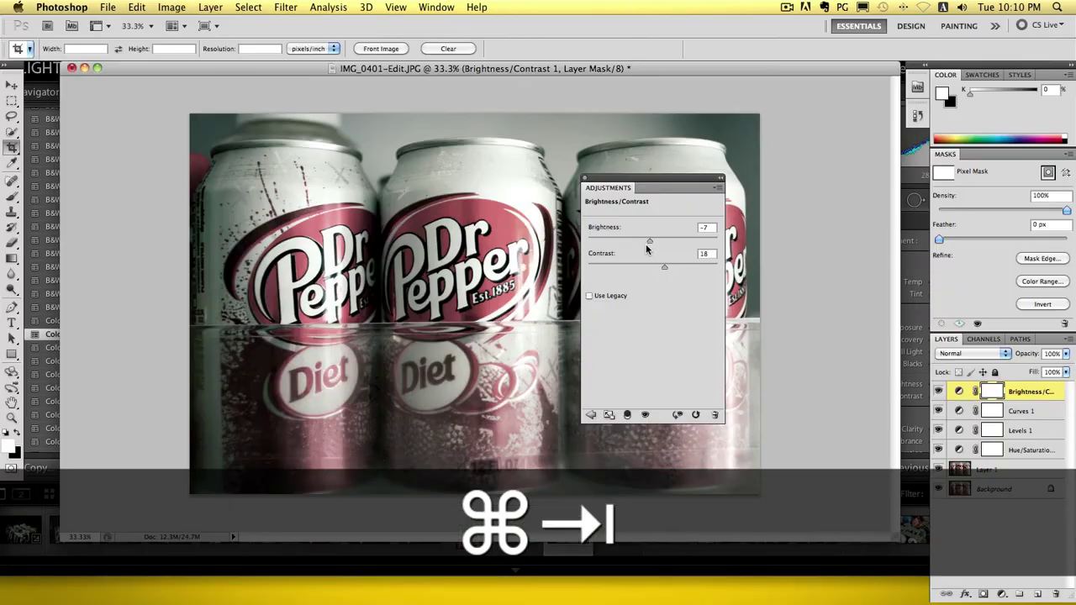
key(super+Tab)
key(super+Tab)
drag(649, 243, 655, 244)
key(super+Tab)
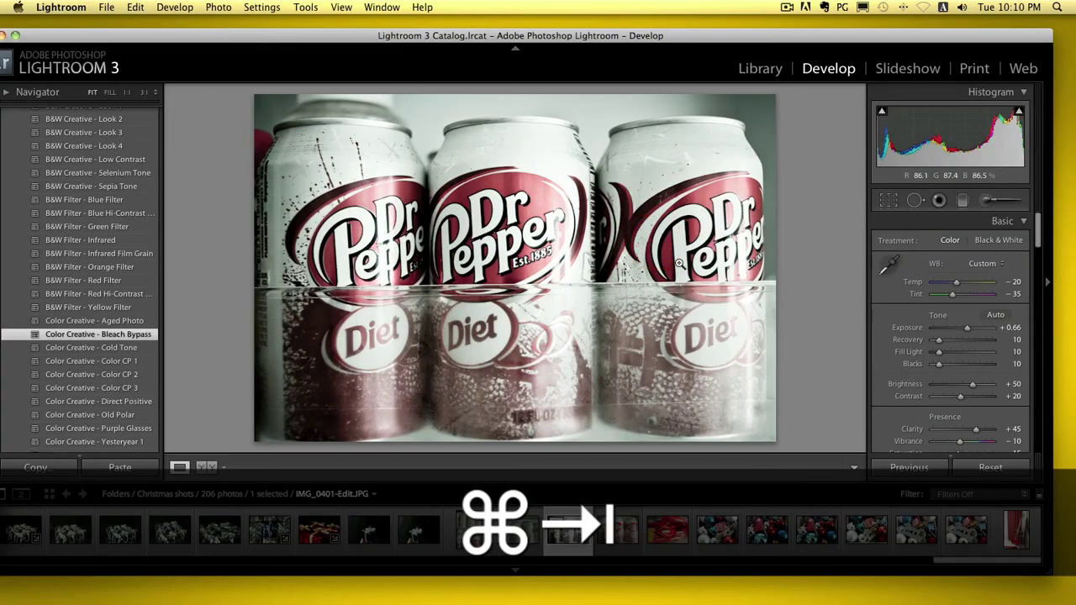
key(super+Tab)
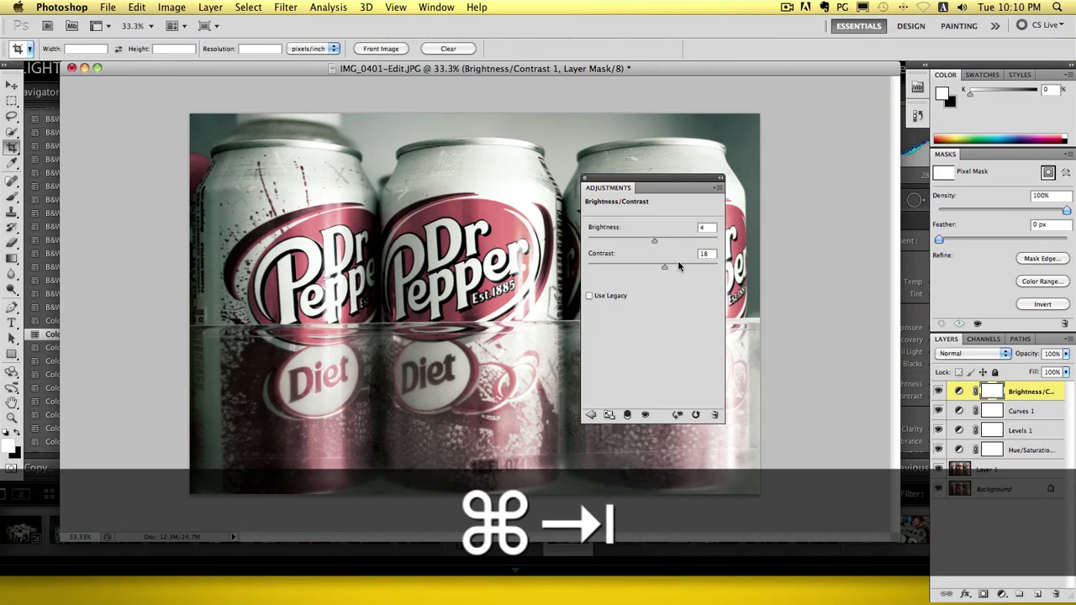
key(super+Tab)
key(super+Tab)
drag(668, 184, 976, 220)
Step: Hide all panels, fit the document window to the photo, and move it right
click(12, 85)
key(Tab)
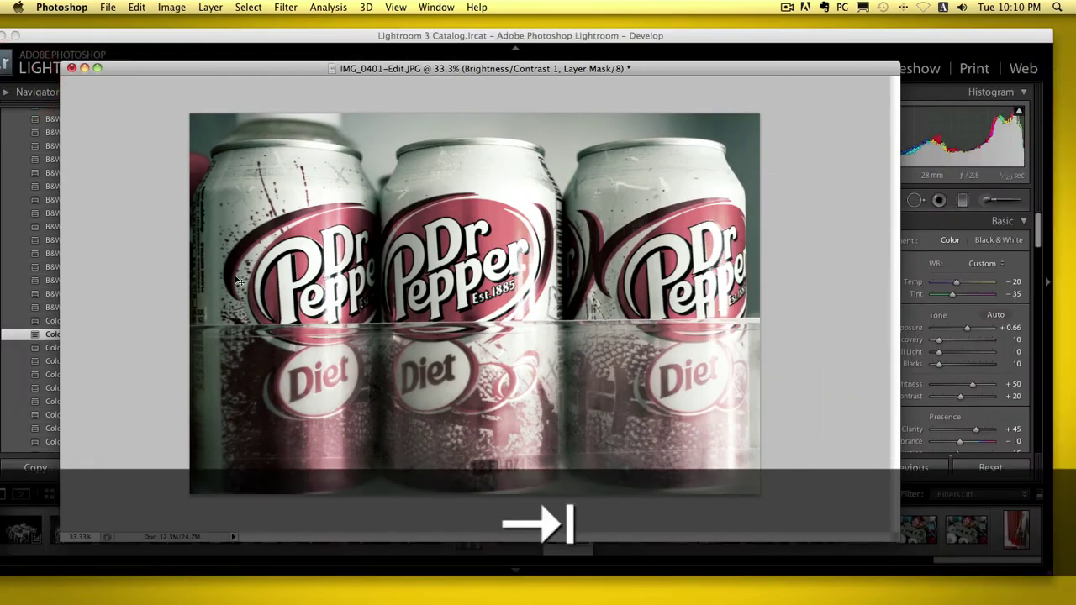
click(97, 71)
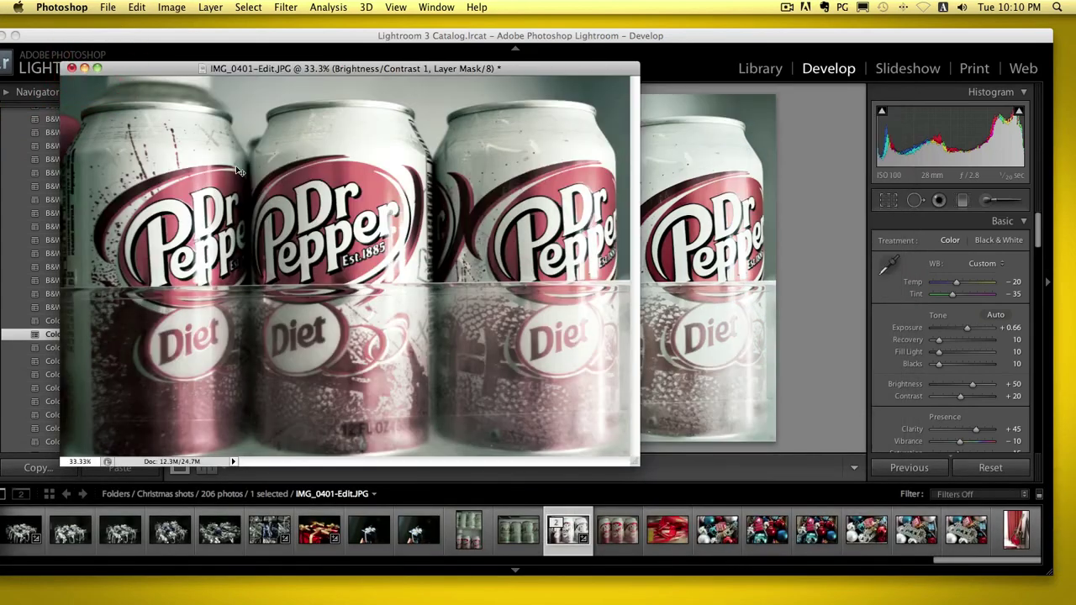
drag(214, 78, 672, 99)
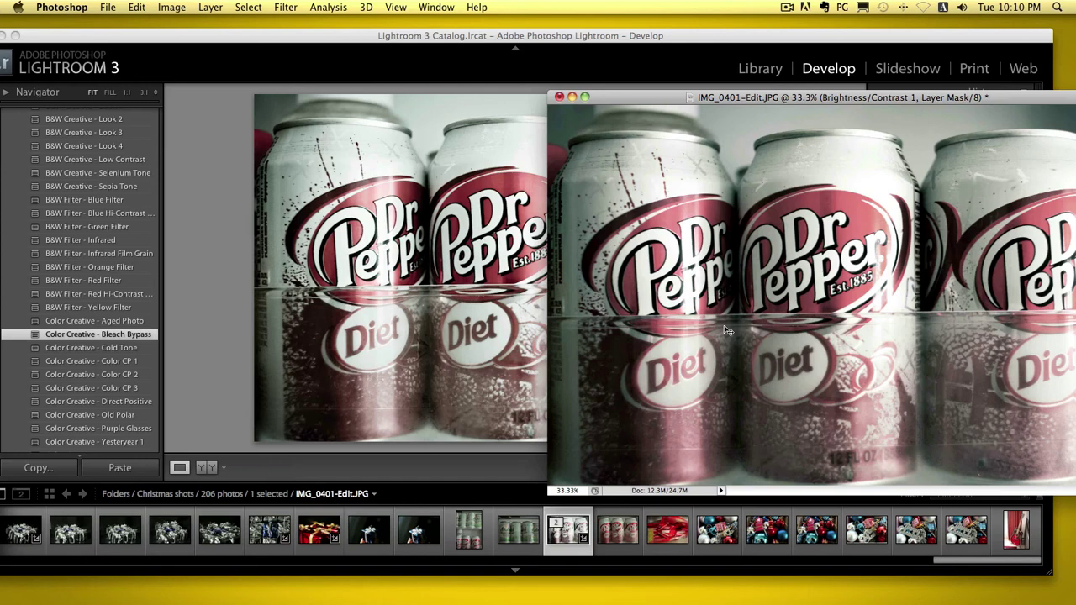
Step: Move the cans photo window centre-left over Lightroom's preview for a side-by-side comparison
drag(668, 97, 328, 87)
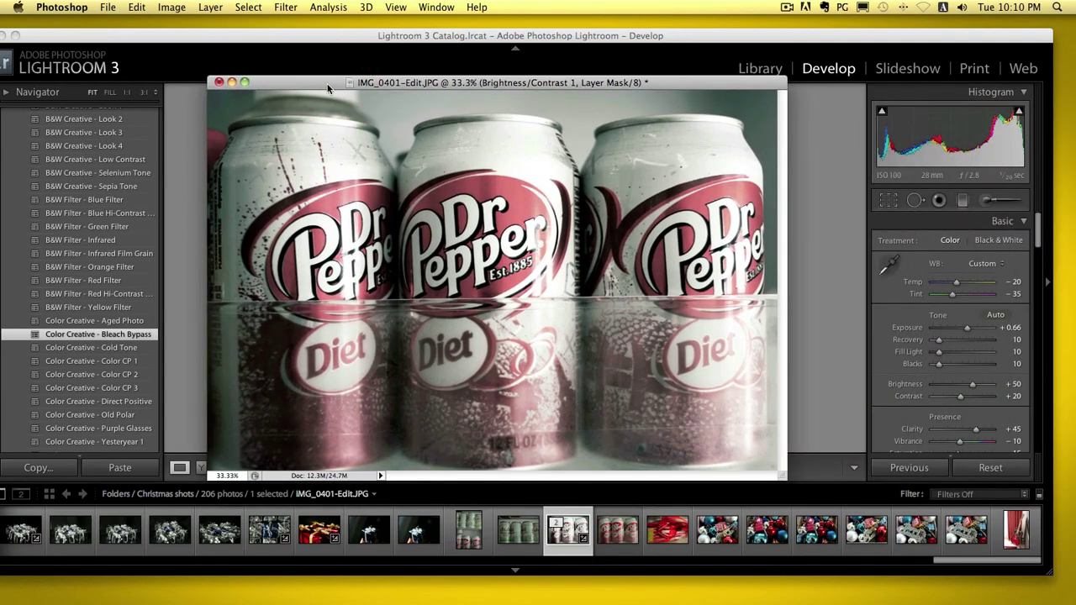